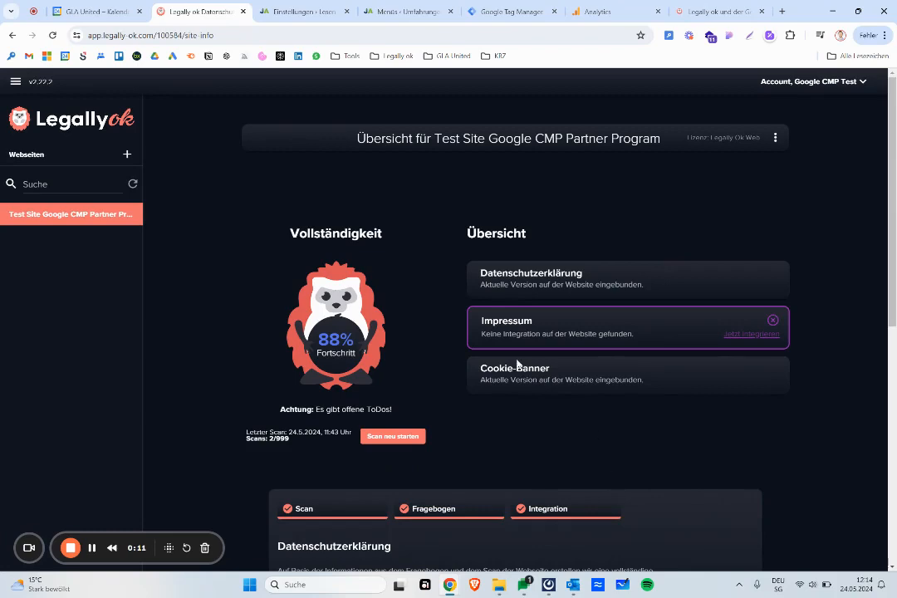
- Open the privacy policy's WordPress integration guide from the site overview and read its installation and basic configuration sections
{"action": "scroll", "coordinate": [447, 268], "scroll_direction": "down", "scroll_amount": 2}
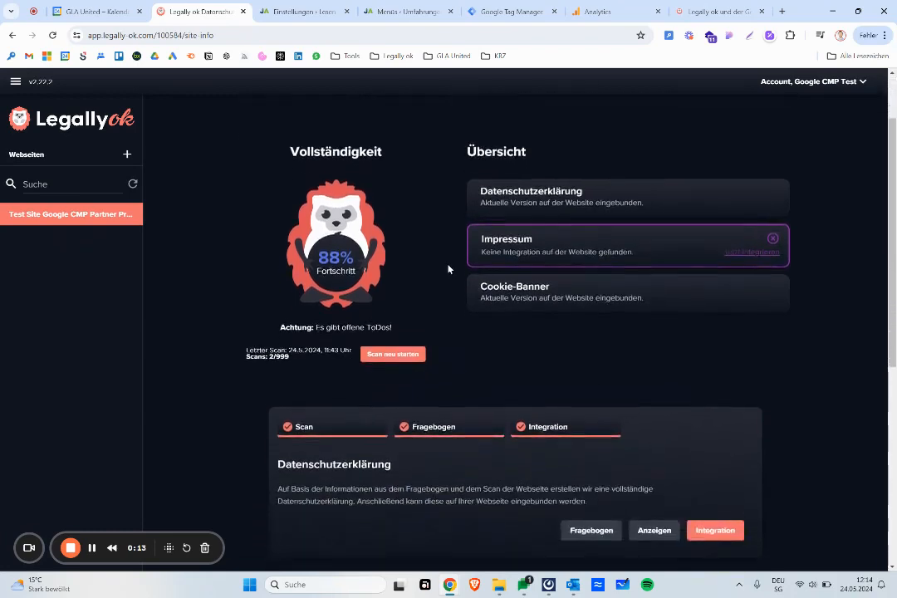
{"action": "scroll", "coordinate": [447, 268], "scroll_direction": "up", "scroll_amount": 2}
{"action": "scroll", "coordinate": [447, 268], "scroll_direction": "down", "scroll_amount": 3}
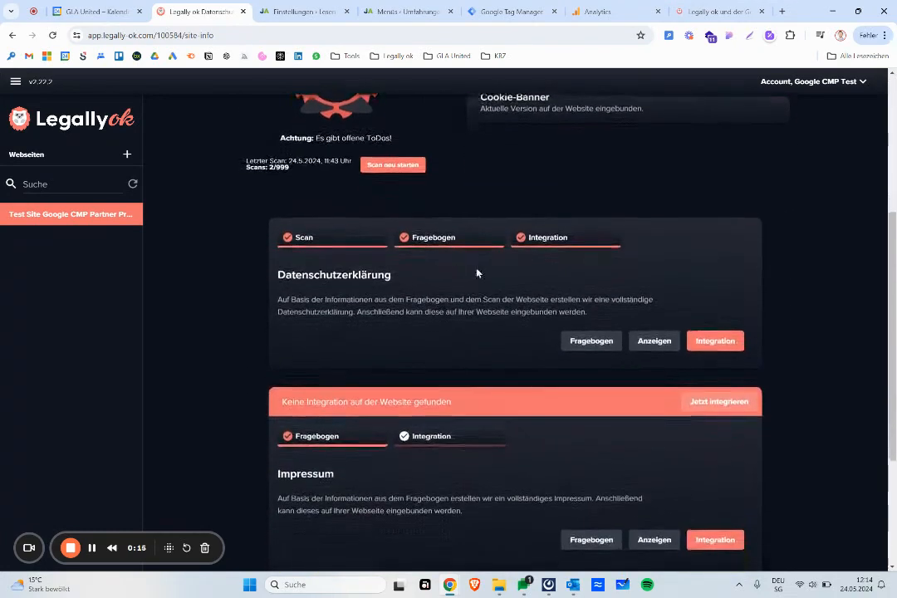
{"action": "left_click", "coordinate": [705, 341]}
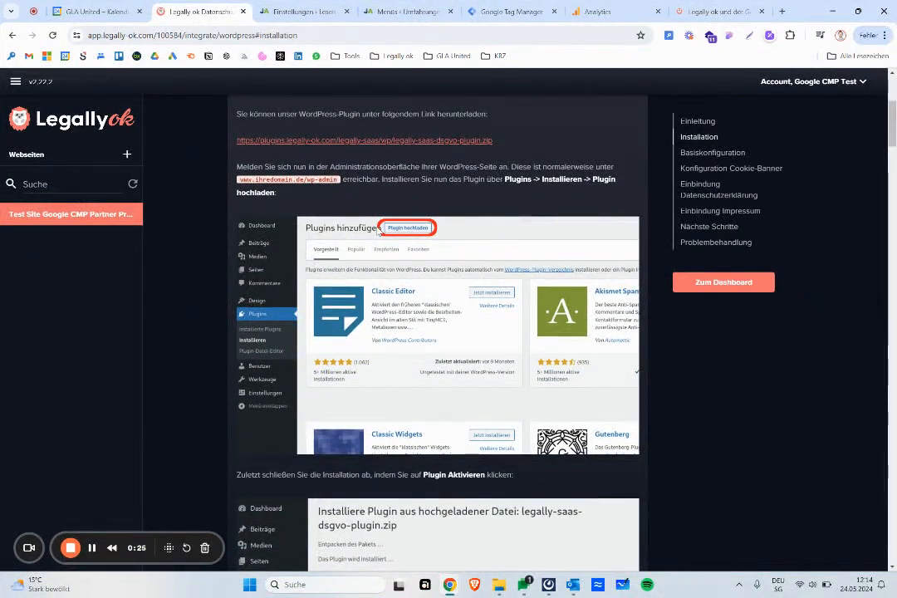
{"action": "scroll", "coordinate": [365, 223], "scroll_direction": "down", "scroll_amount": 1}
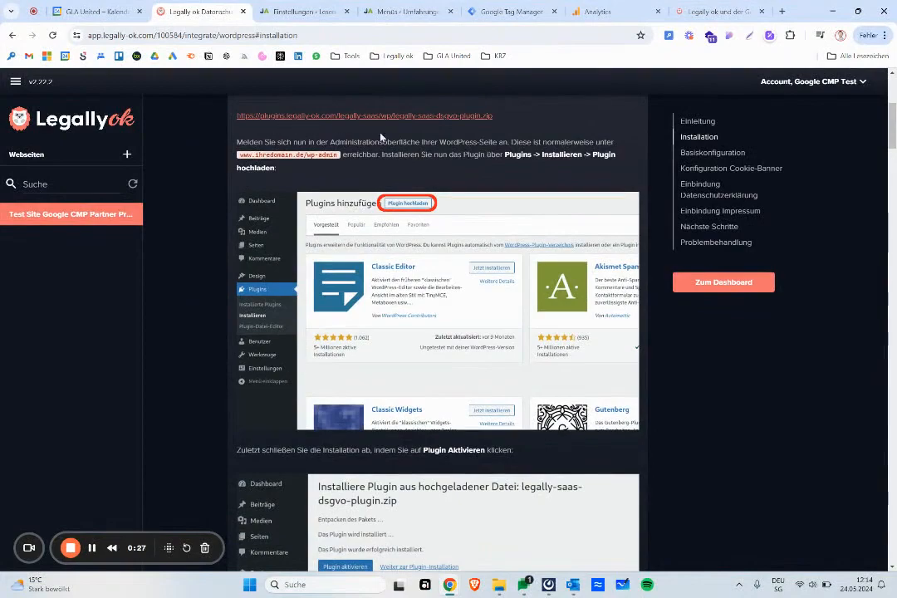
{"action": "scroll", "coordinate": [406, 198], "scroll_direction": "down", "scroll_amount": 8}
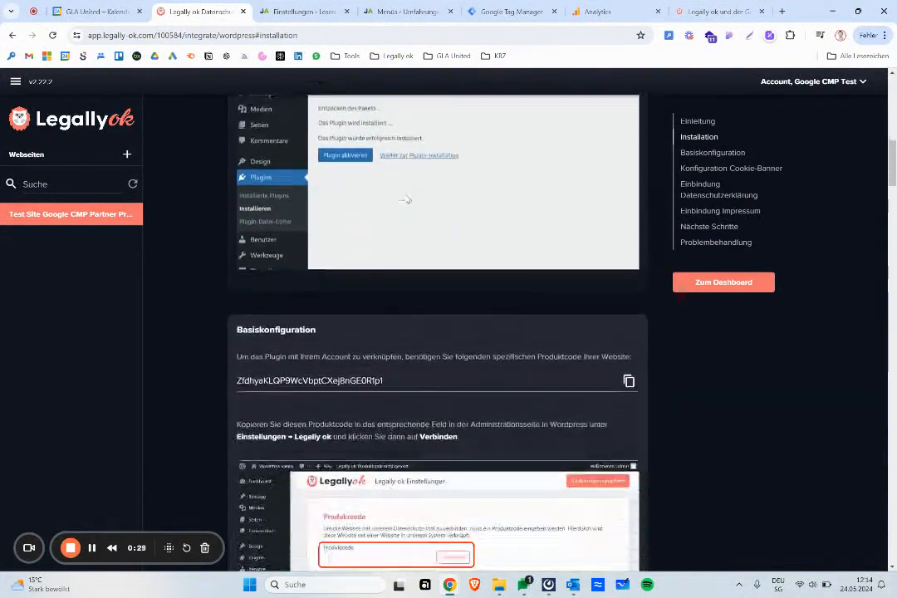
{"action": "scroll", "coordinate": [406, 198], "scroll_direction": "down", "scroll_amount": 4}
{"action": "scroll", "coordinate": [406, 198], "scroll_direction": "up", "scroll_amount": 14}
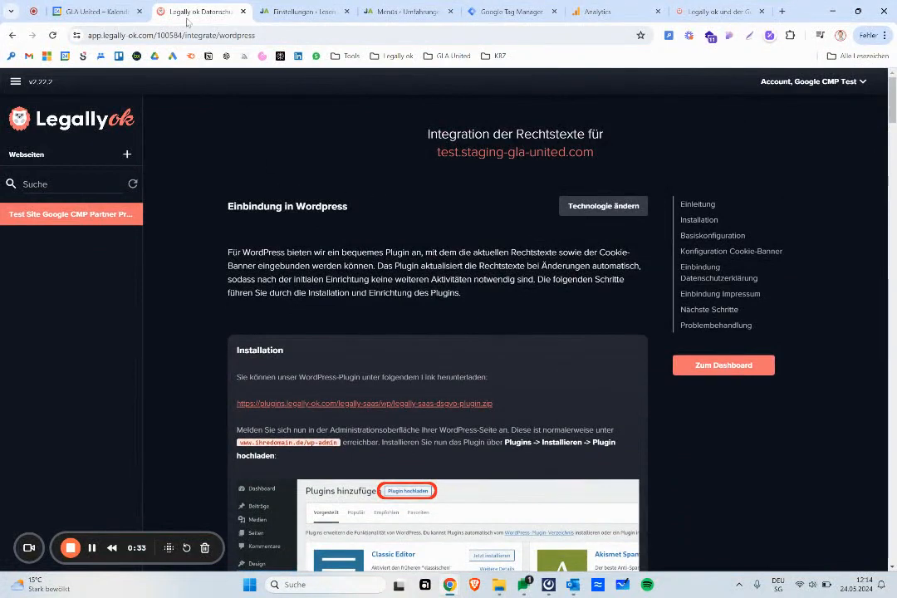
- Switch to the WordPress admin and review the Legally ok plugin settings for product code, privacy policy, impressum and cookie banner
{"action": "left_click", "coordinate": [285, 13]}
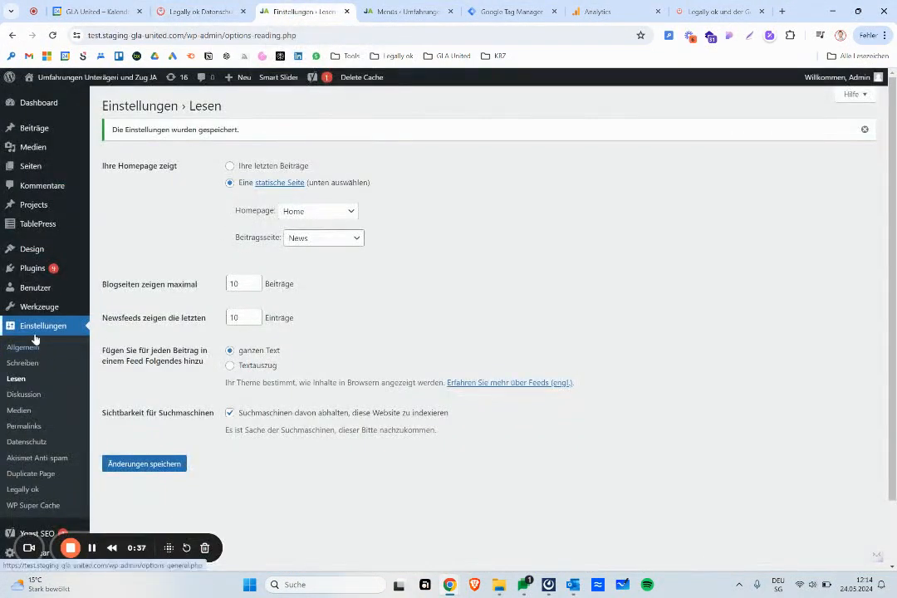
{"action": "mouse_move", "coordinate": [29, 272]}
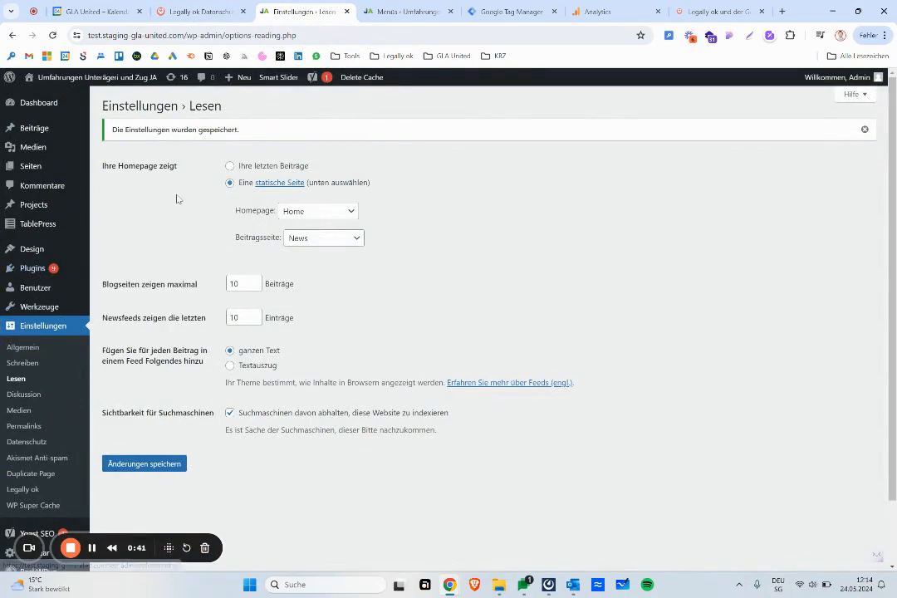
{"action": "scroll", "coordinate": [139, 291], "scroll_direction": "down", "scroll_amount": 2}
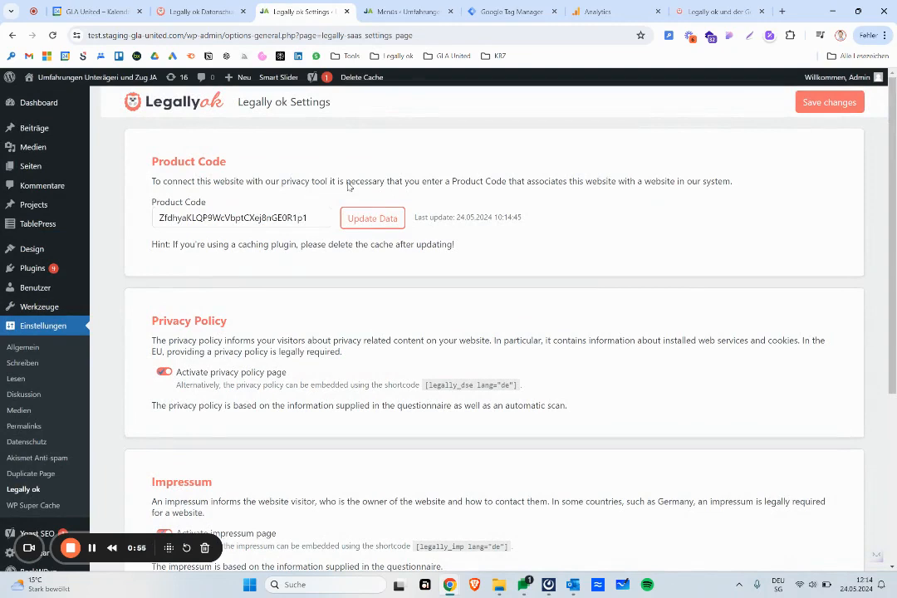
{"action": "scroll", "coordinate": [312, 181], "scroll_direction": "down", "scroll_amount": 3}
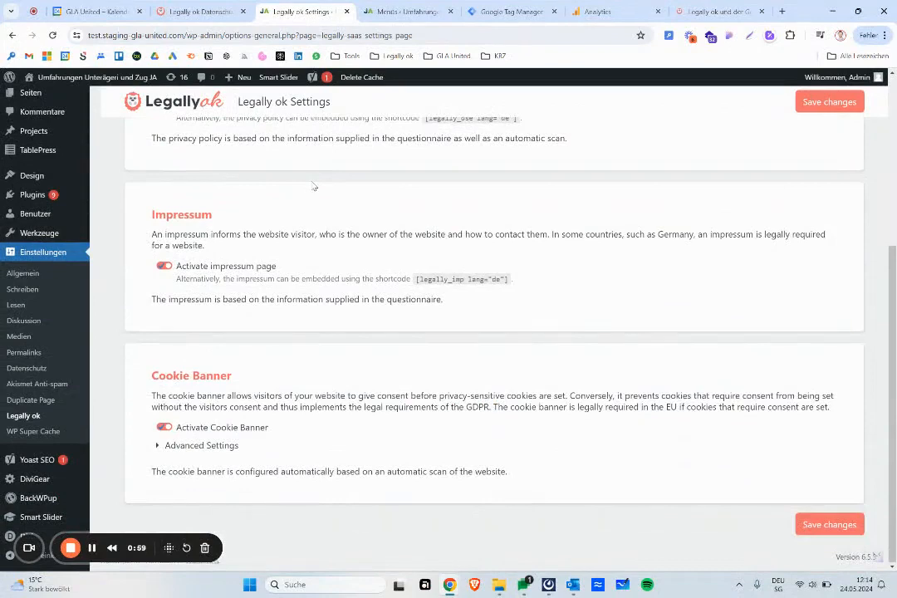
{"action": "scroll", "coordinate": [314, 187], "scroll_direction": "up", "scroll_amount": 3}
- Visit the live test website, view the cookie banner's detailed settings and accept all cookies
{"action": "left_click", "coordinate": [396, 11]}
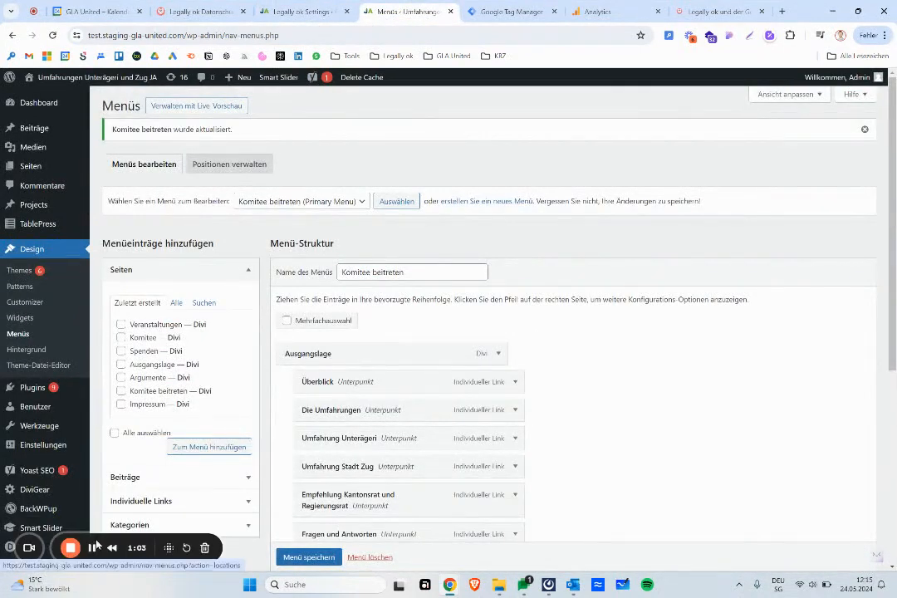
{"action": "left_click", "coordinate": [77, 78]}
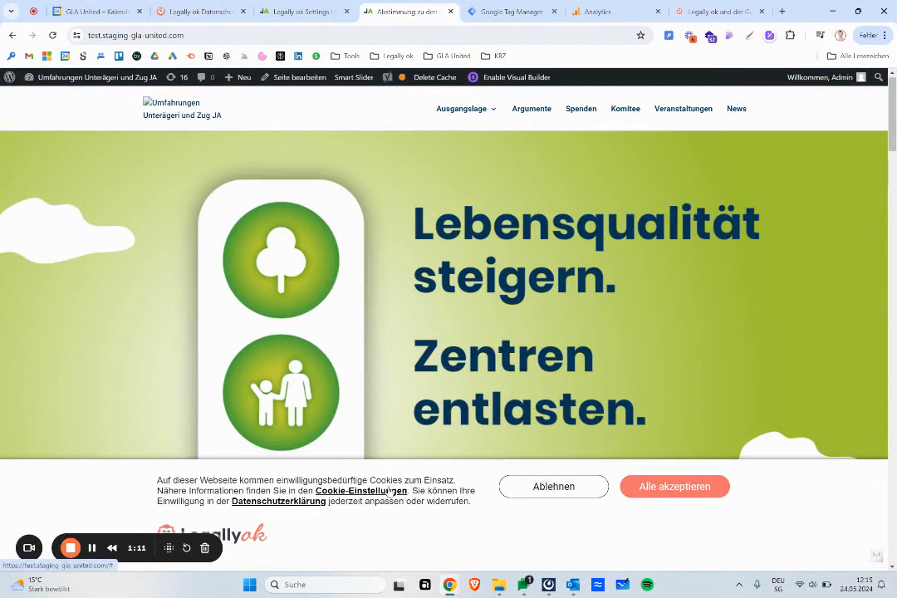
{"action": "left_click", "coordinate": [197, 11]}
{"action": "left_click", "coordinate": [366, 12]}
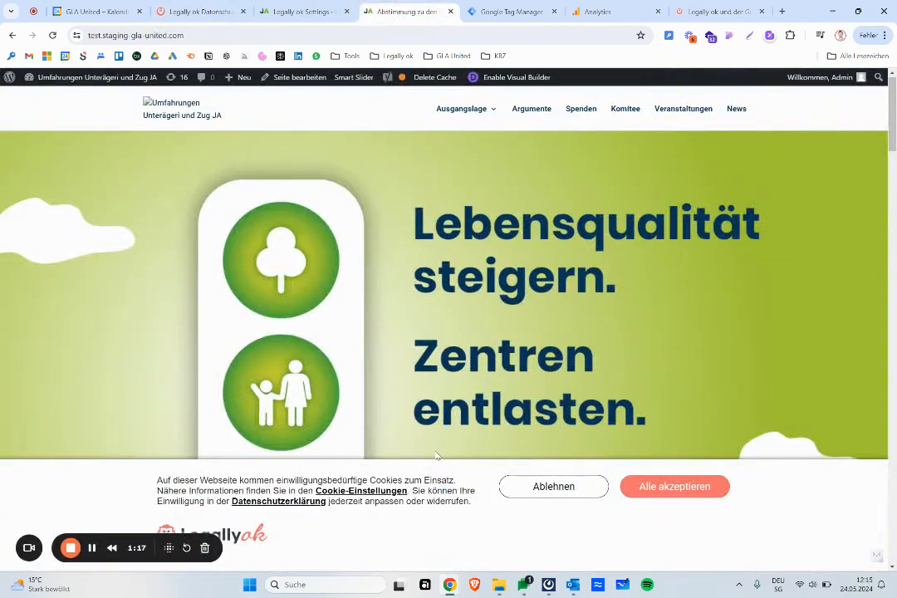
{"action": "scroll", "coordinate": [436, 455], "scroll_direction": "down", "scroll_amount": 3}
{"action": "left_click", "coordinate": [363, 491]}
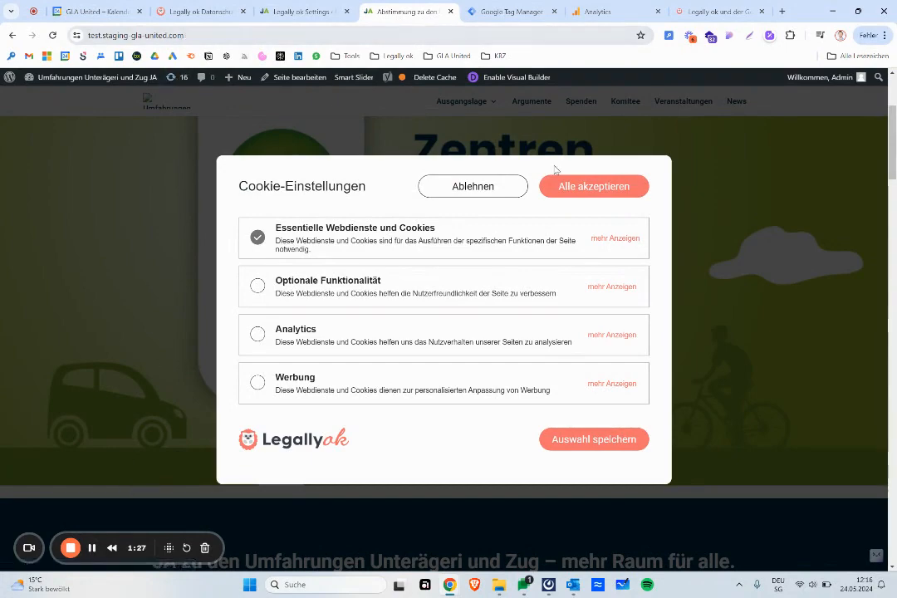
{"action": "left_click", "coordinate": [580, 185]}
- Open the Datenschutz page from the website's footer and read through the embedded privacy policy, including its external web services and cookie sections
{"action": "scroll", "coordinate": [498, 288], "scroll_direction": "down", "scroll_amount": 15}
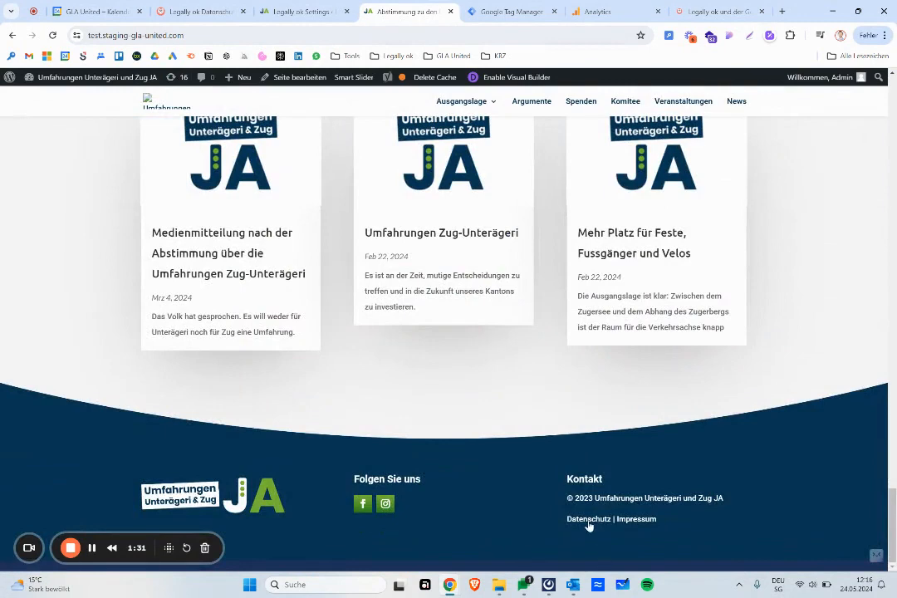
{"action": "left_click", "coordinate": [590, 523]}
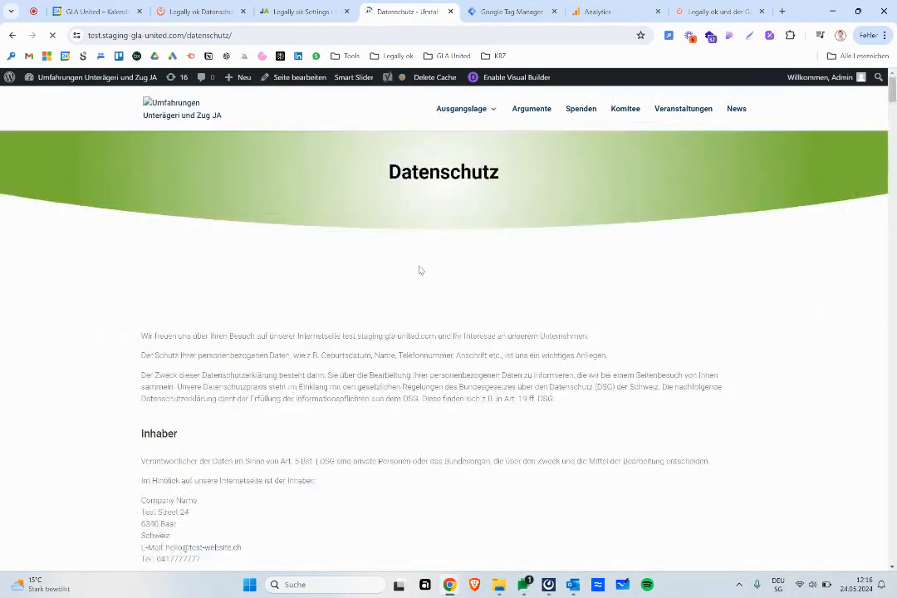
{"action": "scroll", "coordinate": [382, 403], "scroll_direction": "down", "scroll_amount": 10}
{"action": "scroll", "coordinate": [383, 403], "scroll_direction": "down", "scroll_amount": 15}
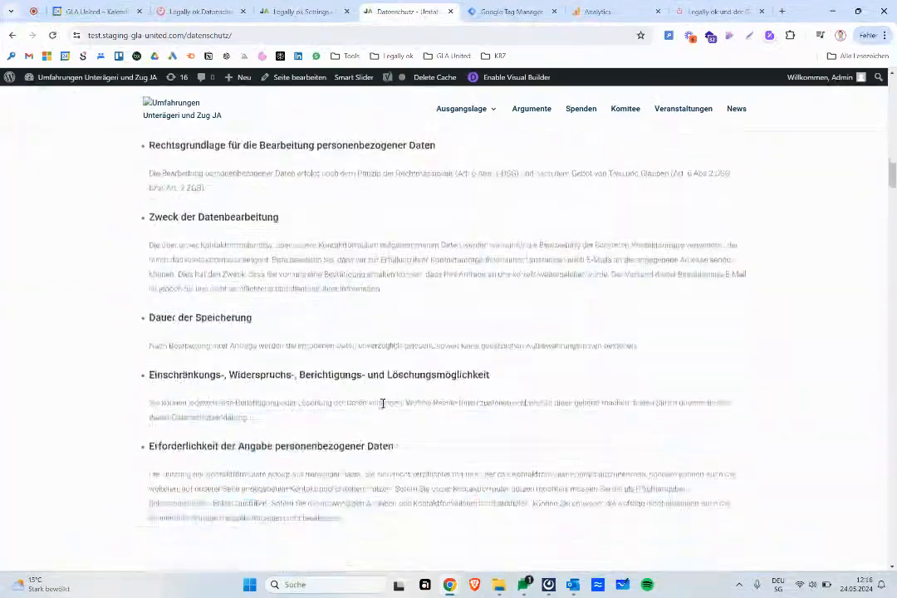
{"action": "scroll", "coordinate": [383, 404], "scroll_direction": "down", "scroll_amount": 15}
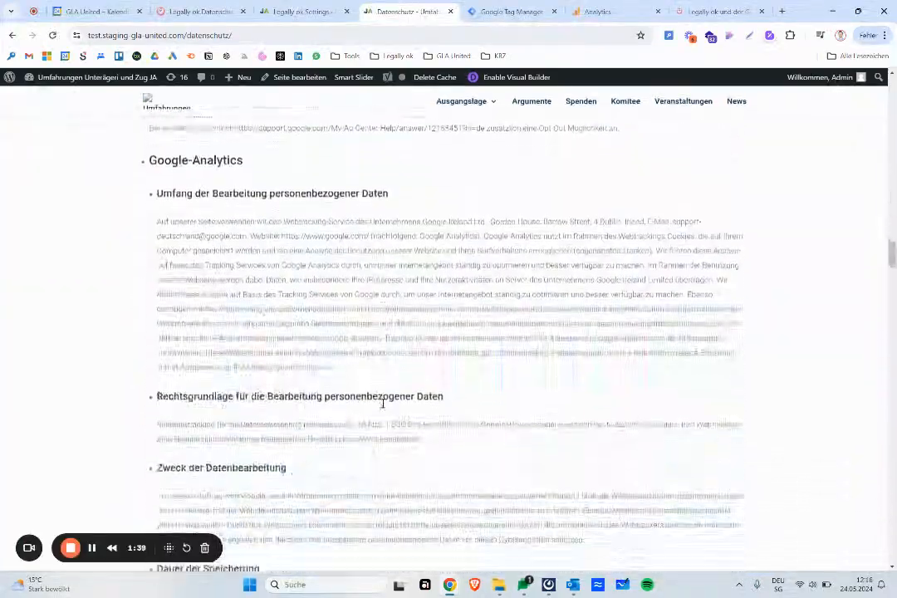
{"action": "scroll", "coordinate": [382, 403], "scroll_direction": "down", "scroll_amount": 15}
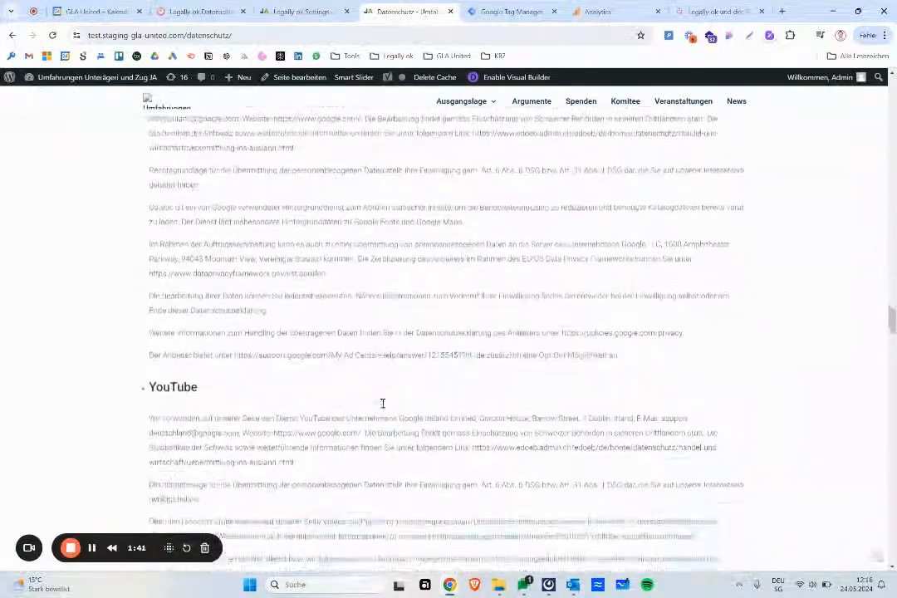
{"action": "scroll", "coordinate": [344, 297], "scroll_direction": "down", "scroll_amount": 15}
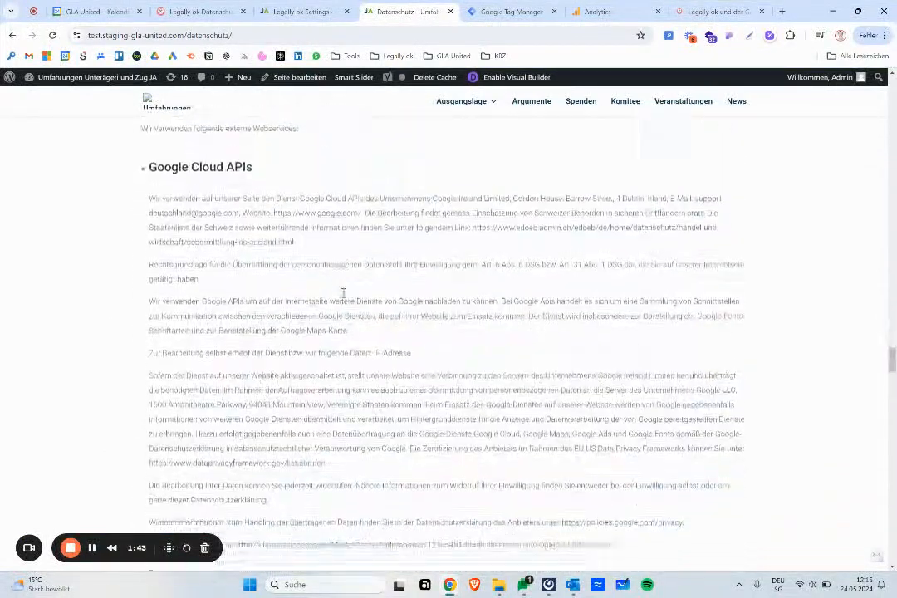
{"action": "scroll", "coordinate": [344, 274], "scroll_direction": "down", "scroll_amount": 3}
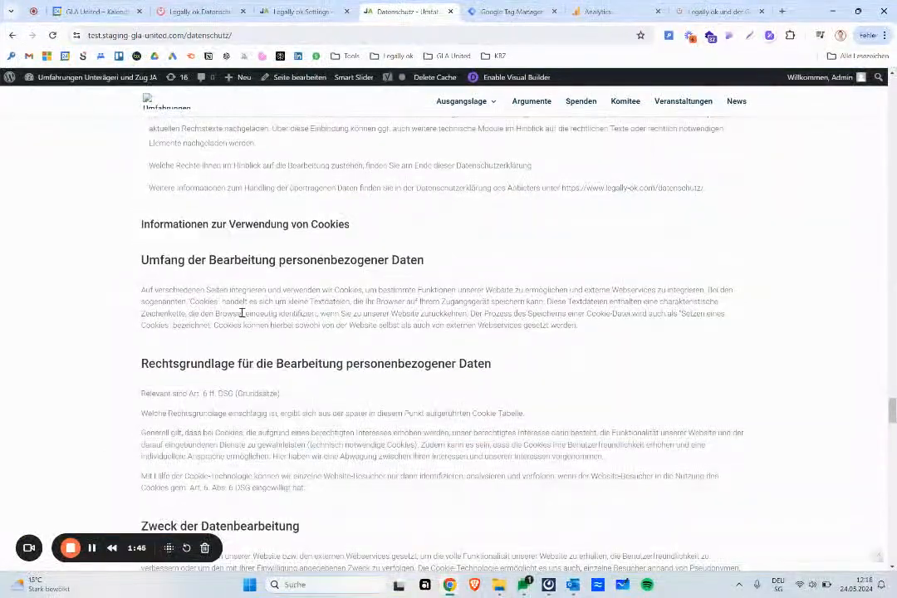
{"action": "left_click", "coordinate": [91, 551]}
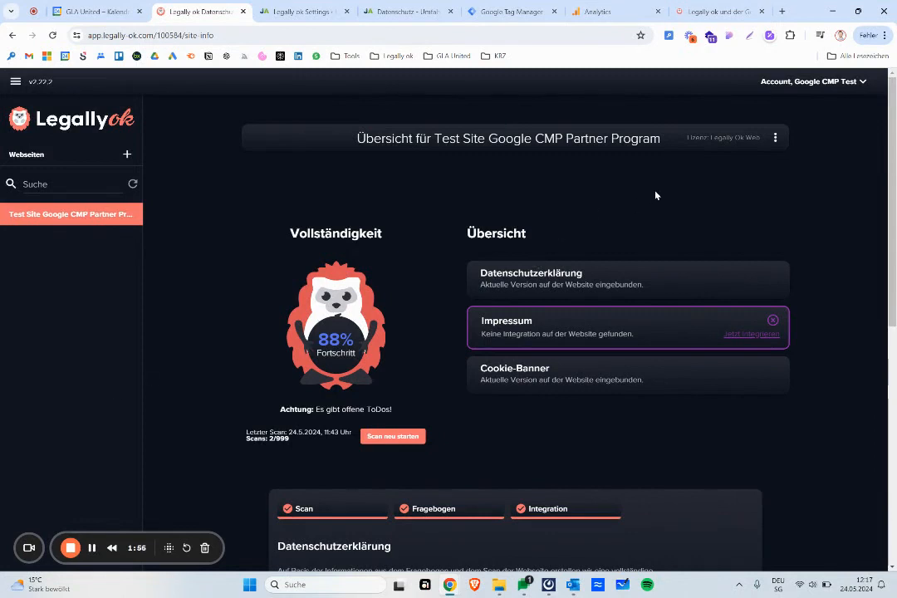
- View the active licence details of the test site in Legally ok, including scope and price, and close them
{"action": "left_click", "coordinate": [774, 138]}
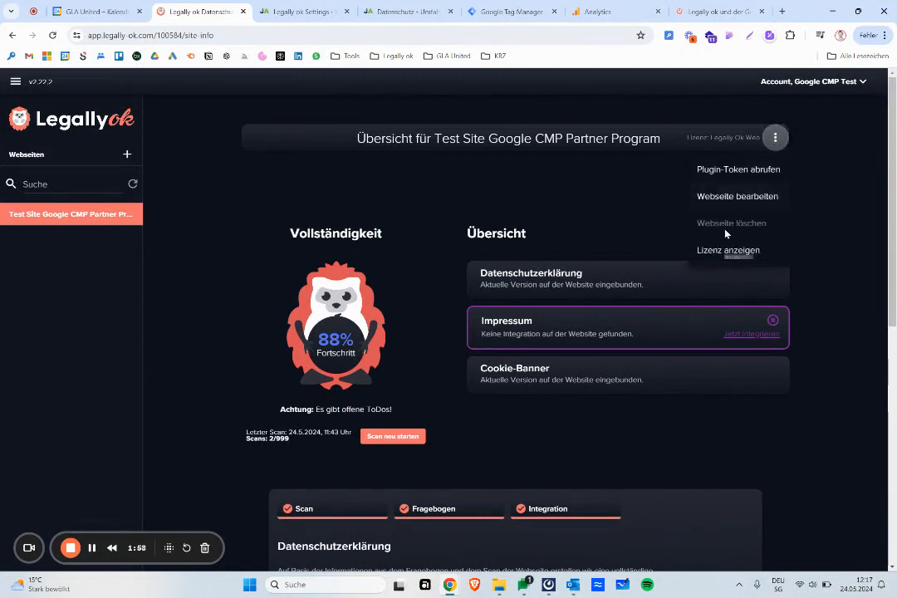
{"action": "left_click", "coordinate": [725, 251]}
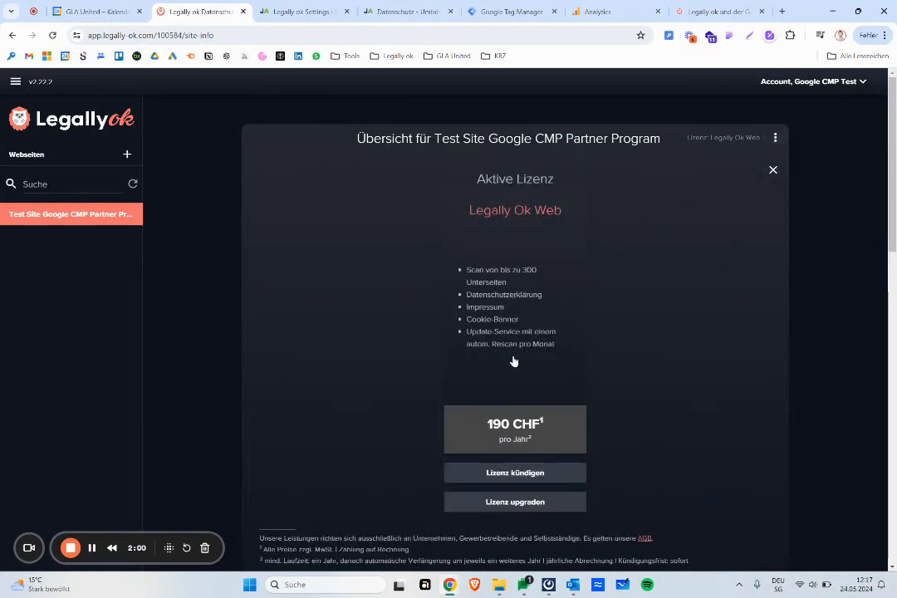
{"action": "scroll", "coordinate": [512, 362], "scroll_direction": "down", "scroll_amount": 1}
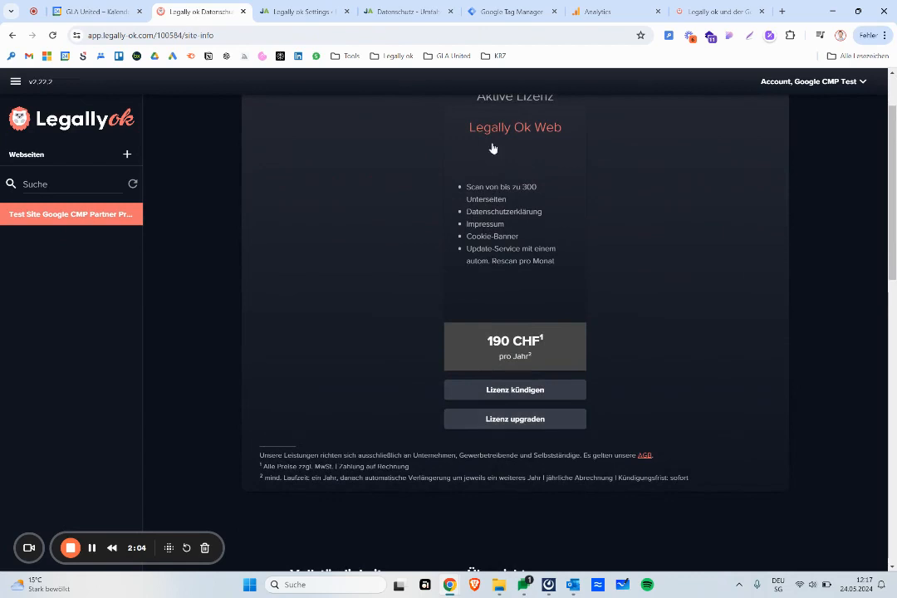
{"action": "scroll", "coordinate": [493, 147], "scroll_direction": "up", "scroll_amount": 2}
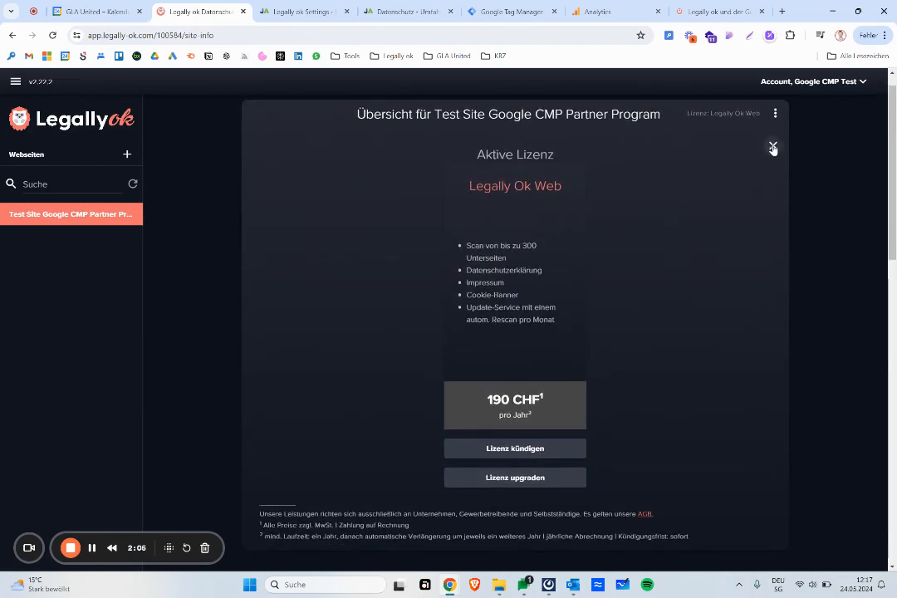
{"action": "left_click", "coordinate": [772, 146]}
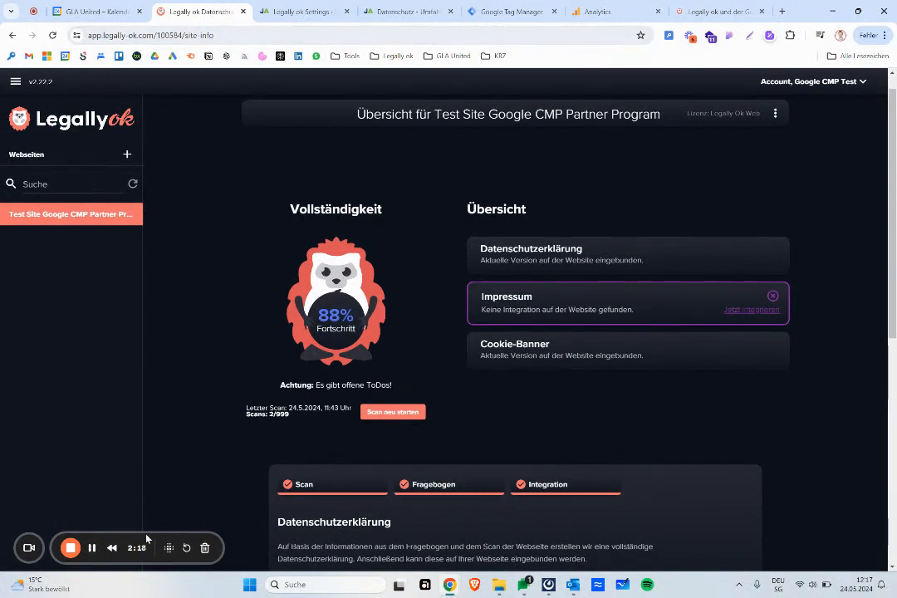
{"action": "left_click", "coordinate": [91, 548]}
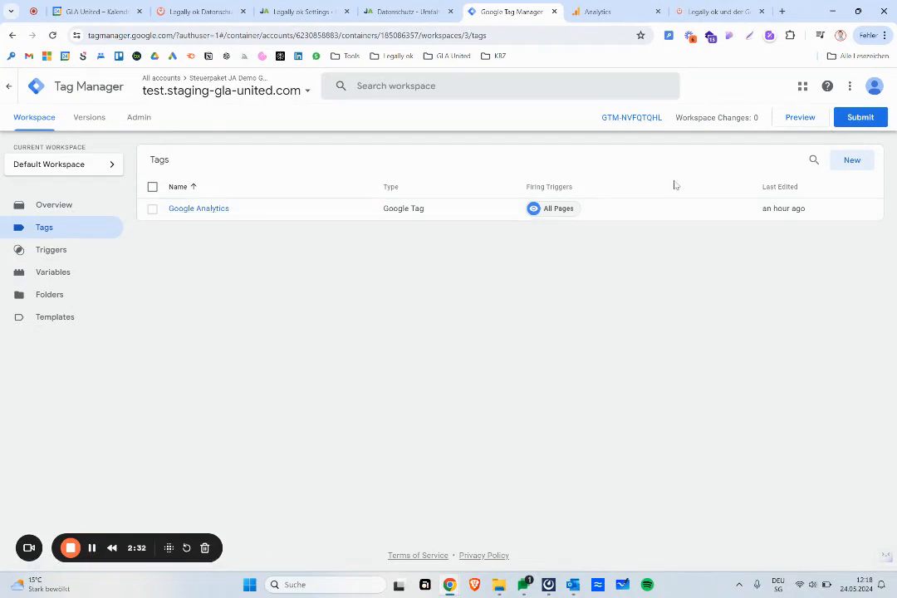
- Open the Google Analytics tag's configuration in Google Tag Manager and examine its additional consent checks and firing trigger
{"action": "left_click", "coordinate": [293, 215]}
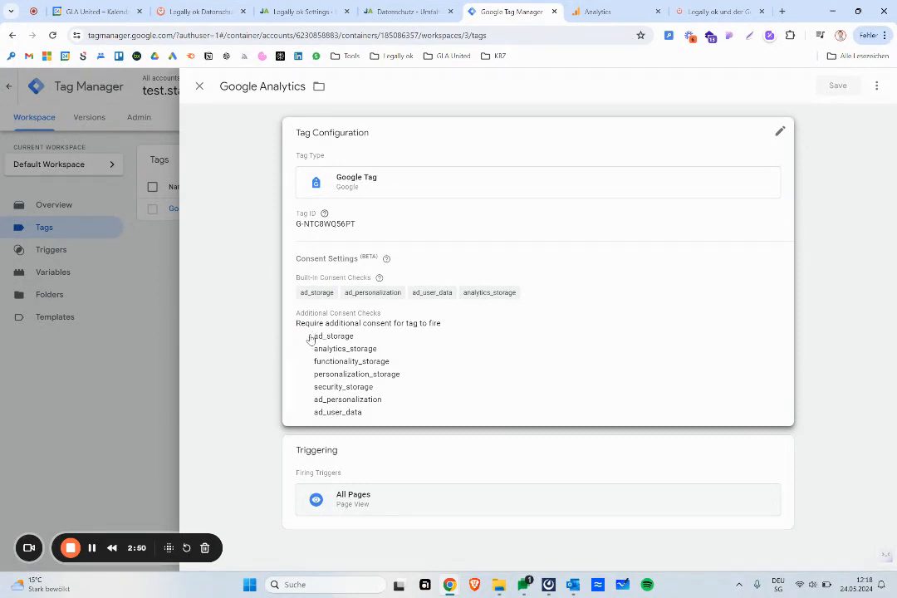
{"action": "left_click", "coordinate": [356, 366]}
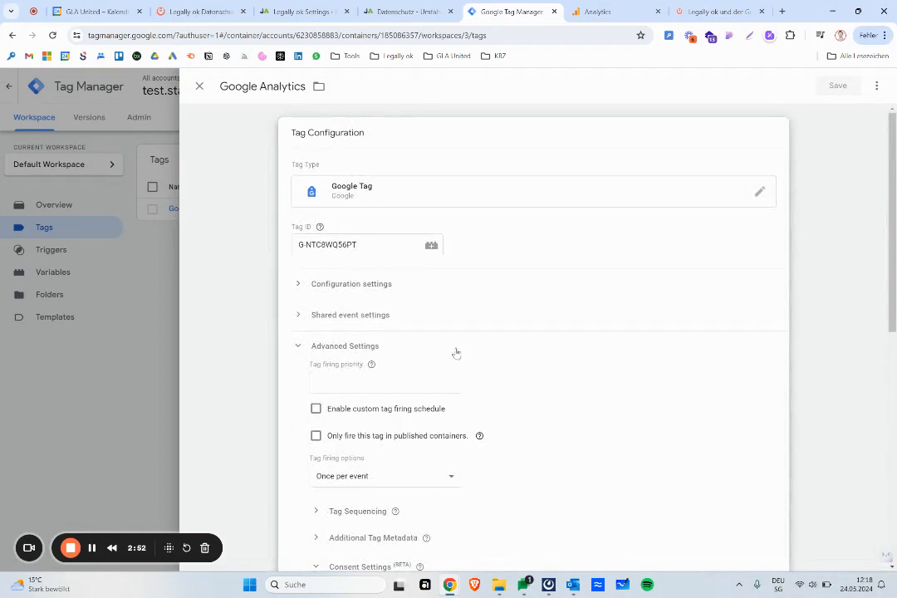
{"action": "scroll", "coordinate": [456, 353], "scroll_direction": "down", "scroll_amount": 5}
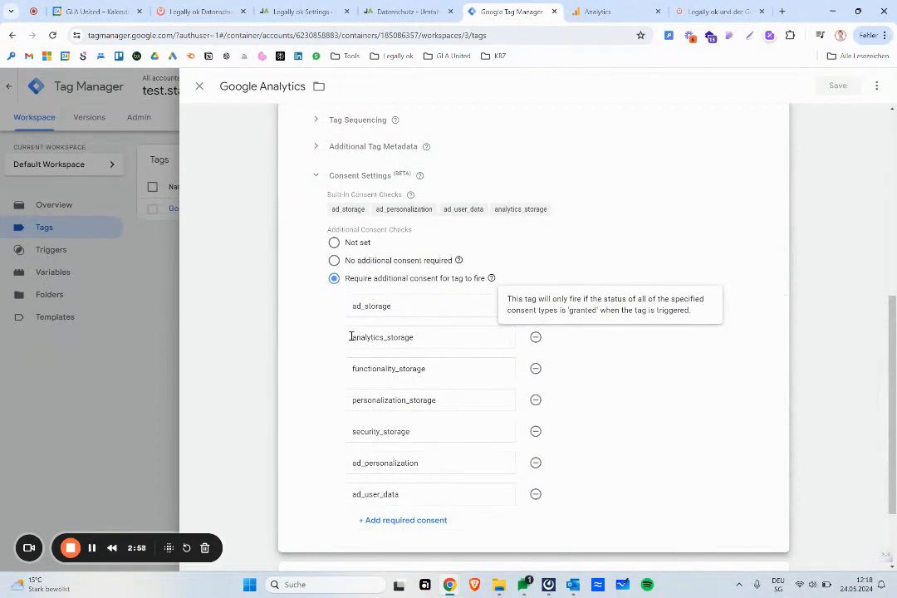
{"action": "scroll", "coordinate": [337, 454], "scroll_direction": "down", "scroll_amount": 1}
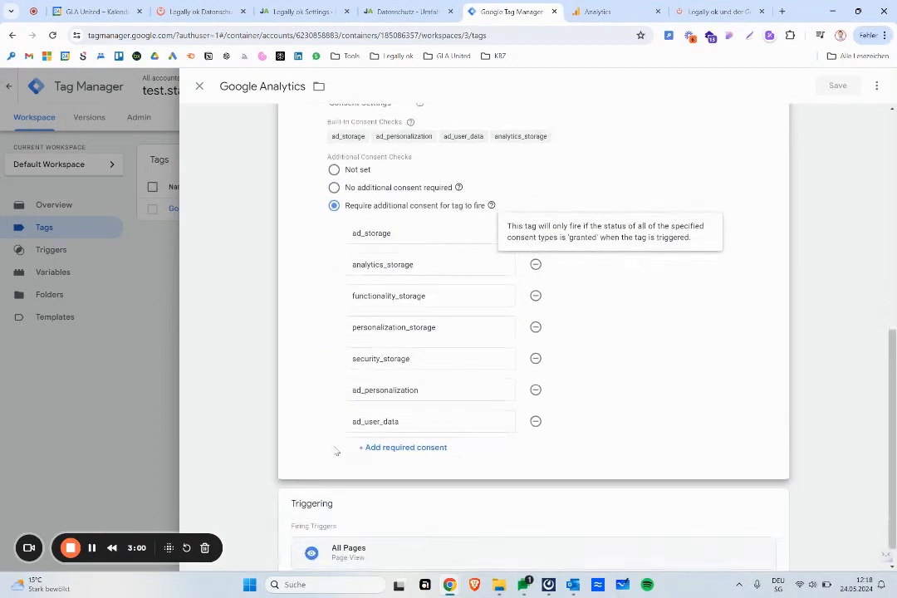
{"action": "scroll", "coordinate": [326, 299], "scroll_direction": "down", "scroll_amount": 1}
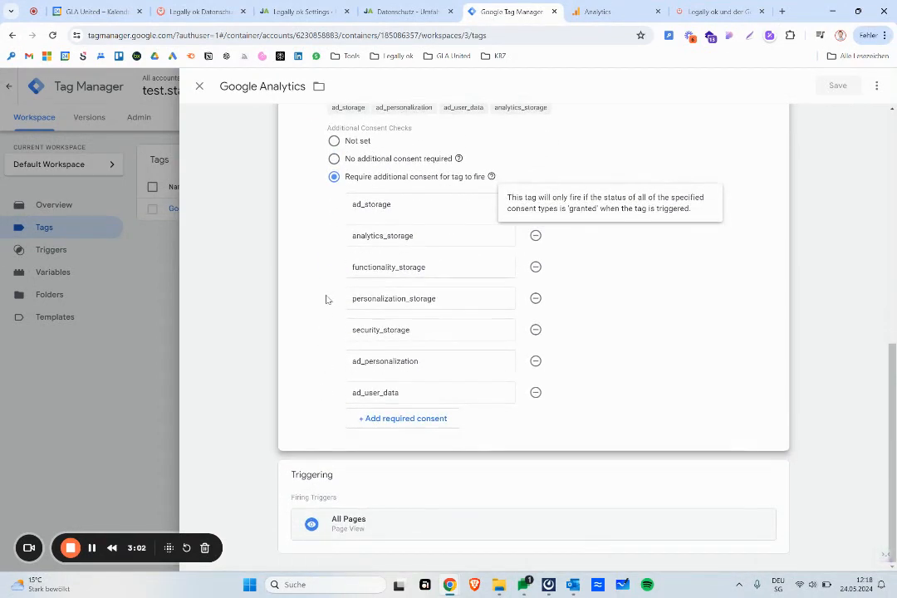
{"action": "scroll", "coordinate": [327, 300], "scroll_direction": "up", "scroll_amount": 3}
{"action": "scroll", "coordinate": [327, 299], "scroll_direction": "down", "scroll_amount": 3}
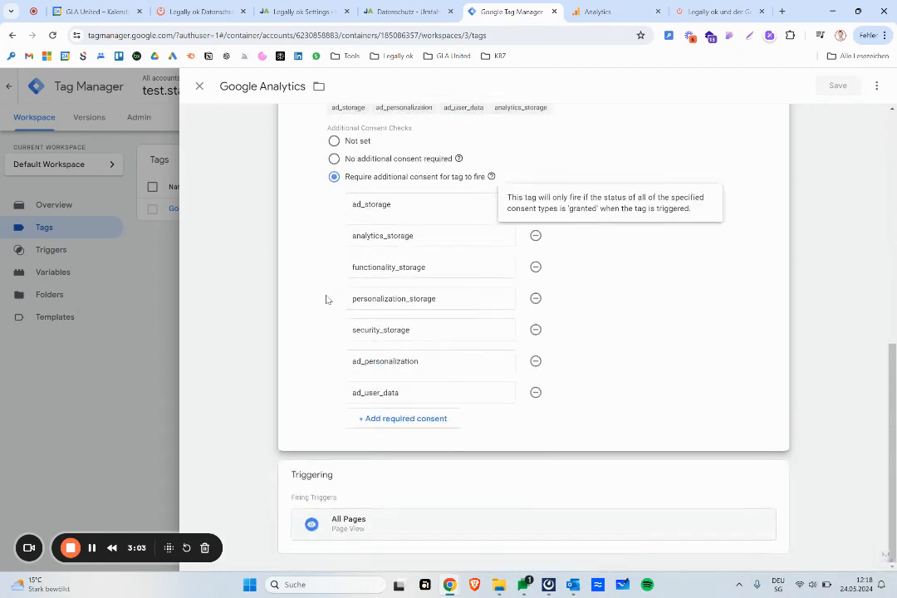
{"action": "left_click", "coordinate": [345, 510]}
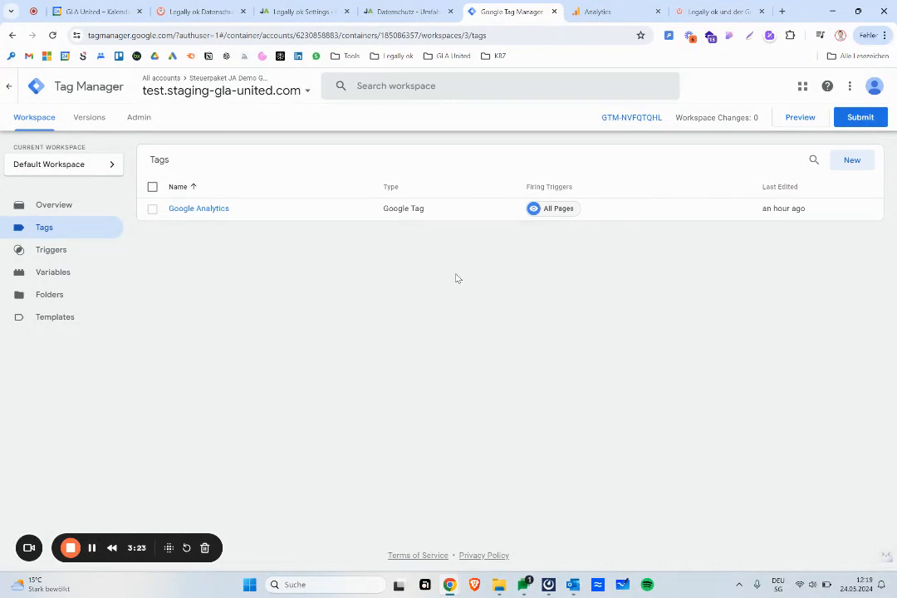
{"action": "left_click", "coordinate": [799, 118]}
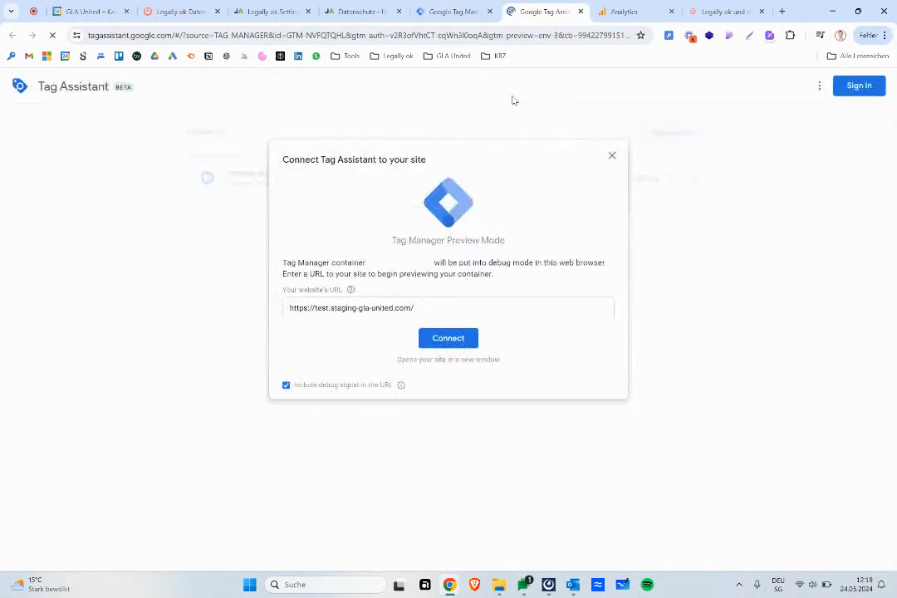
{"action": "left_click", "coordinate": [447, 339]}
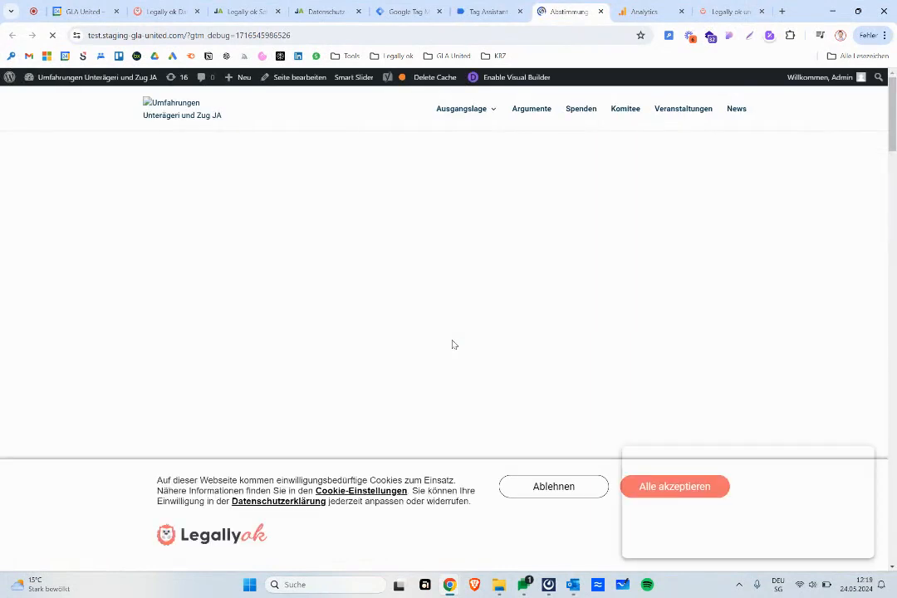
{"action": "left_click_drag", "start_coordinate": [632, 458], "coordinate": [626, 240]}
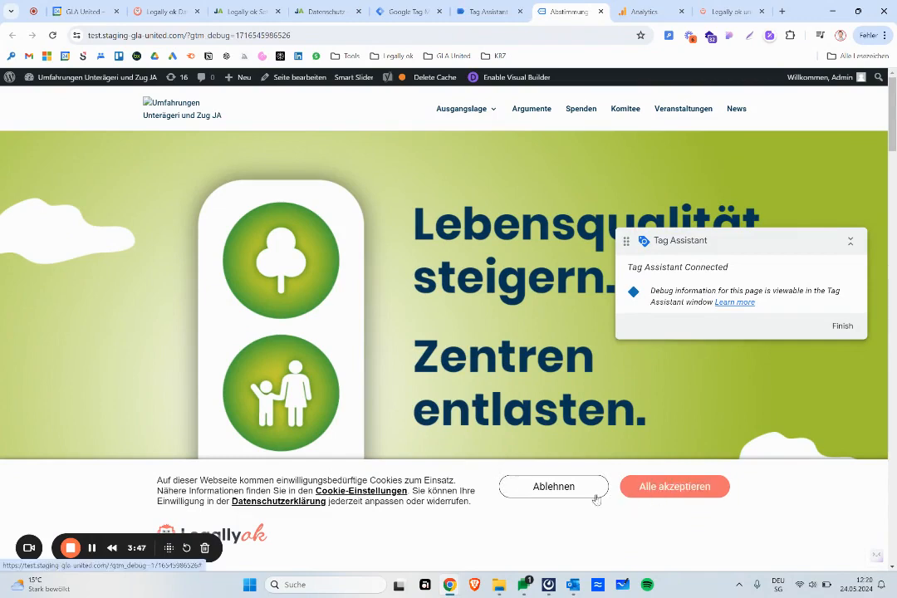
- In the site's cookie settings, allow only Optionale Funktionalität besides the essential cookies and save the selection
{"action": "left_click", "coordinate": [369, 491]}
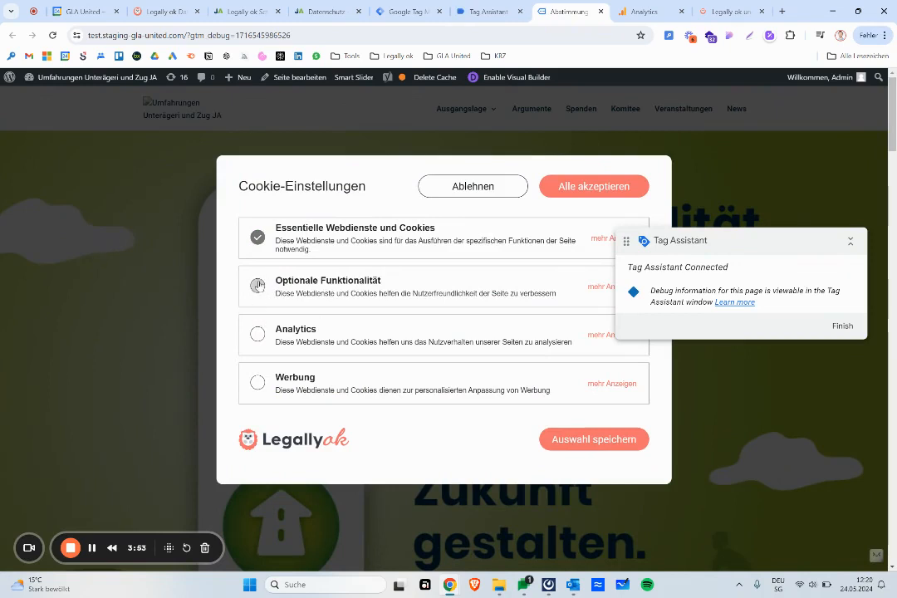
{"action": "left_click", "coordinate": [255, 292]}
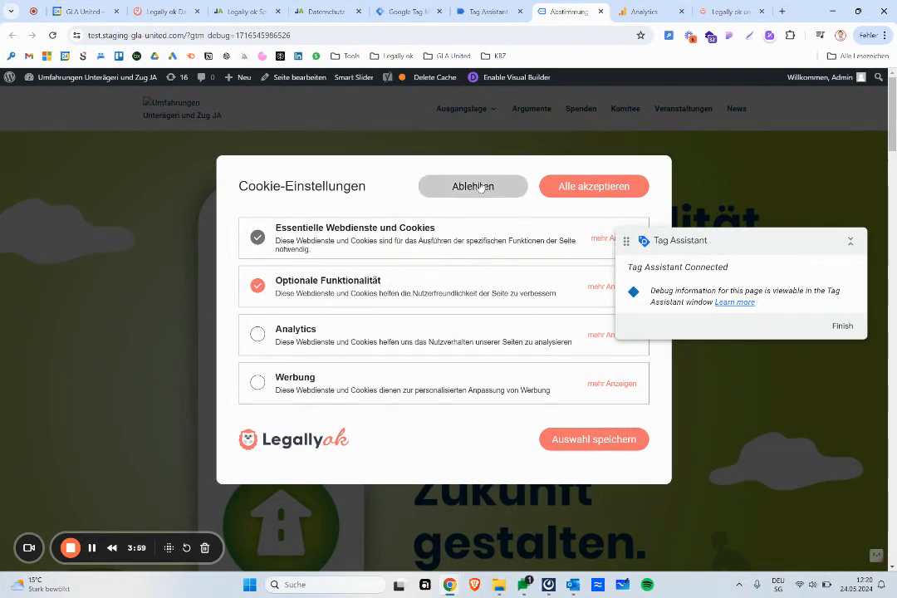
{"action": "left_click", "coordinate": [573, 447]}
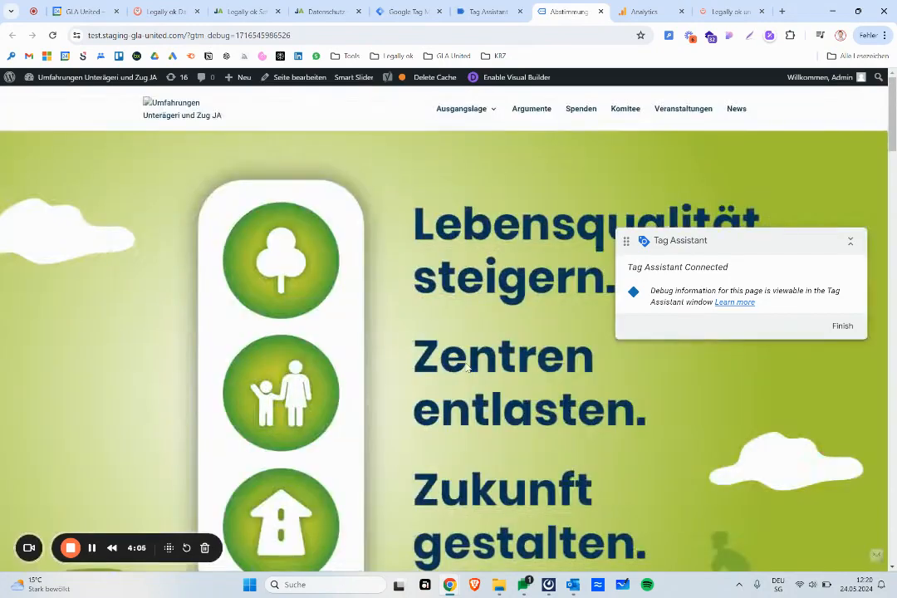
- In Tag Assistant, examine the GTM container's consent states for the default Consent, updated Consent and latest cookie_consent_update events
{"action": "left_click", "coordinate": [476, 13]}
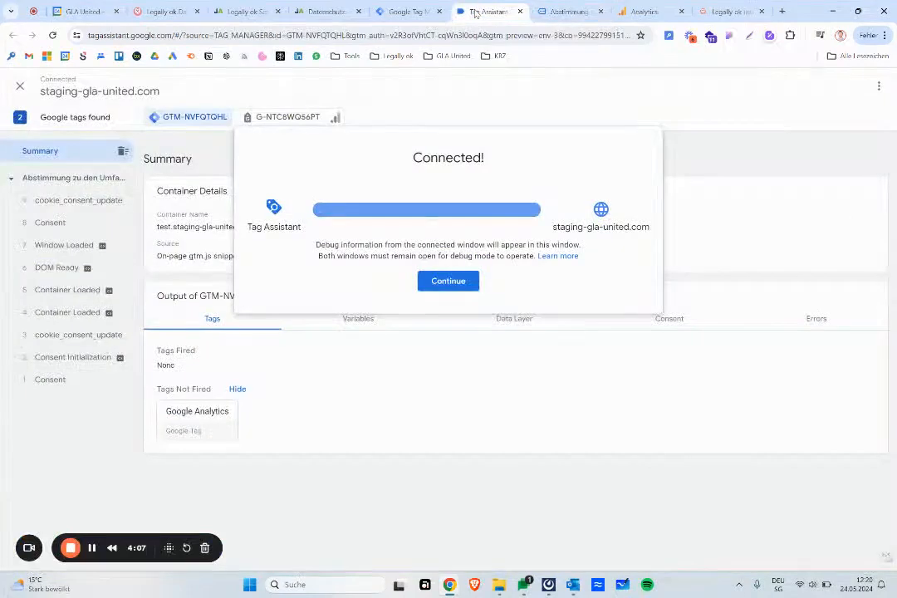
{"action": "left_click", "coordinate": [448, 282]}
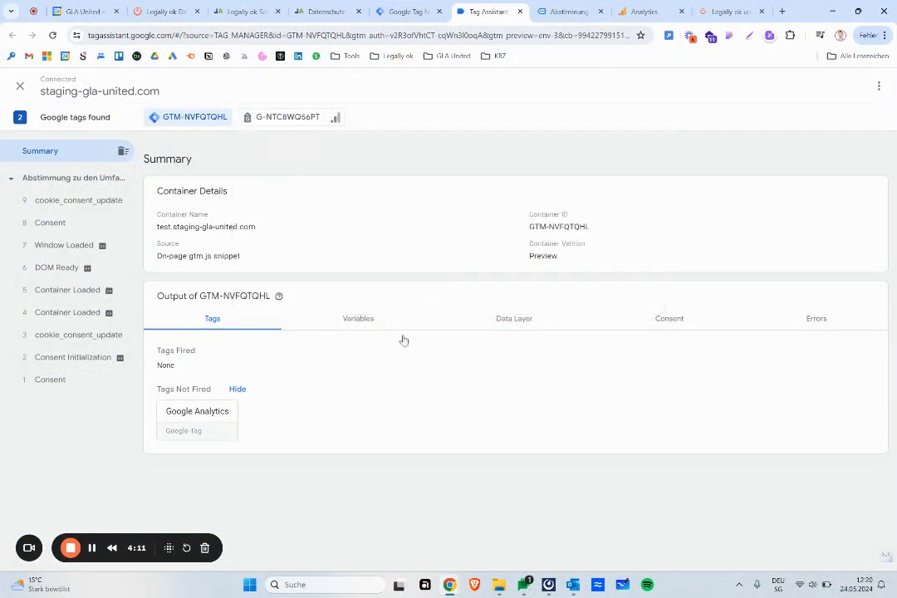
{"action": "left_click", "coordinate": [74, 391]}
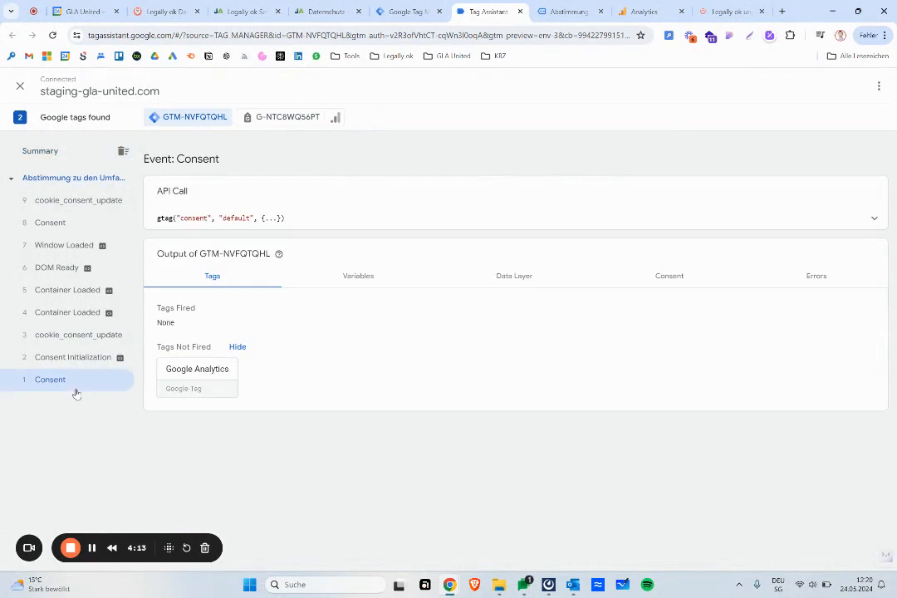
{"action": "left_click", "coordinate": [639, 276]}
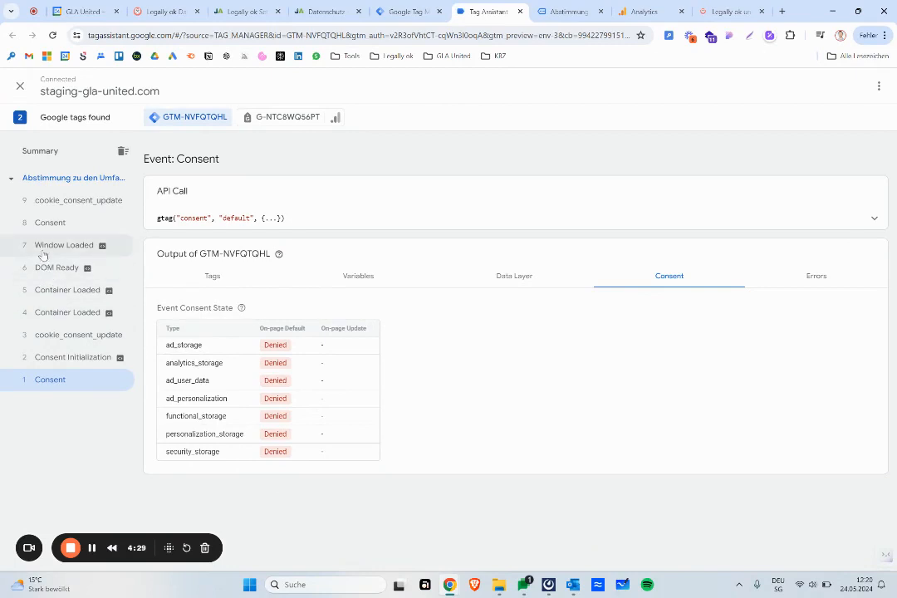
{"action": "left_click", "coordinate": [47, 223]}
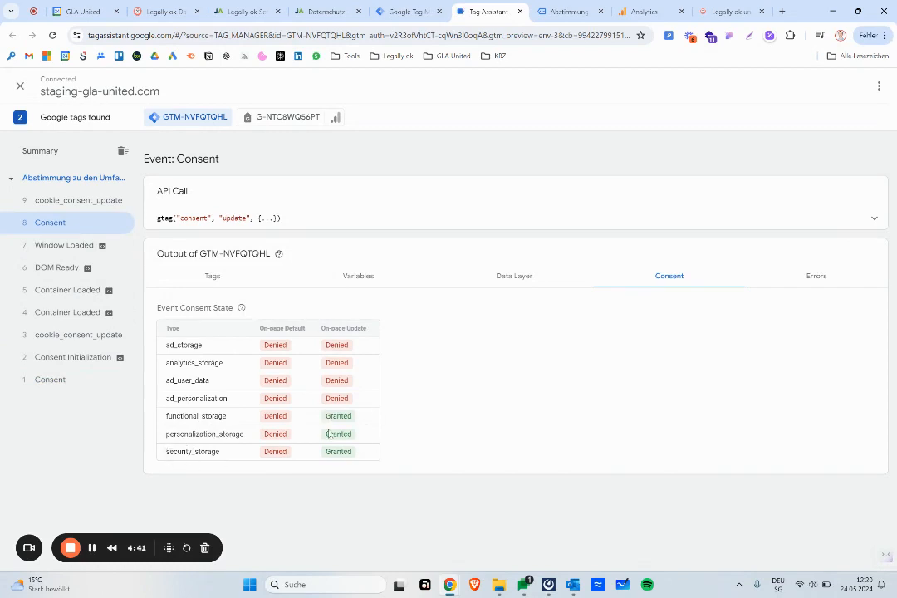
{"action": "left_click", "coordinate": [93, 201]}
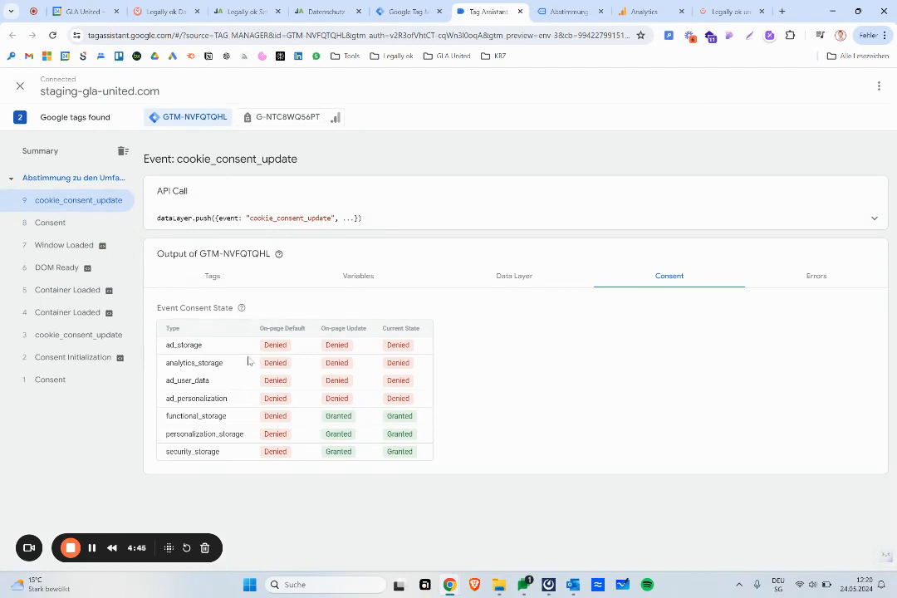
- Examine the Google Analytics tag's consent states for the first Consent, updated Consent and latest cookie_consent_update events
{"action": "left_click", "coordinate": [303, 116]}
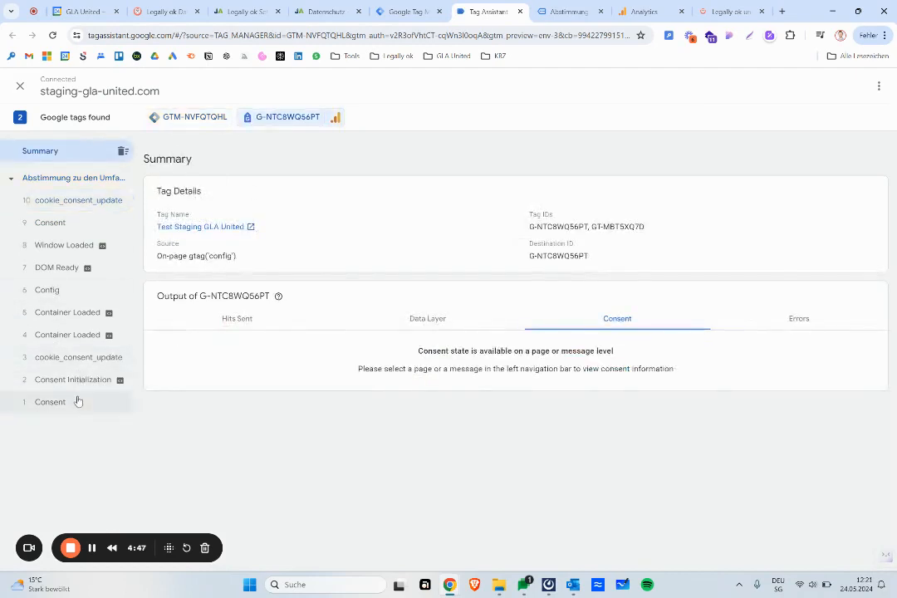
{"action": "left_click", "coordinate": [75, 401]}
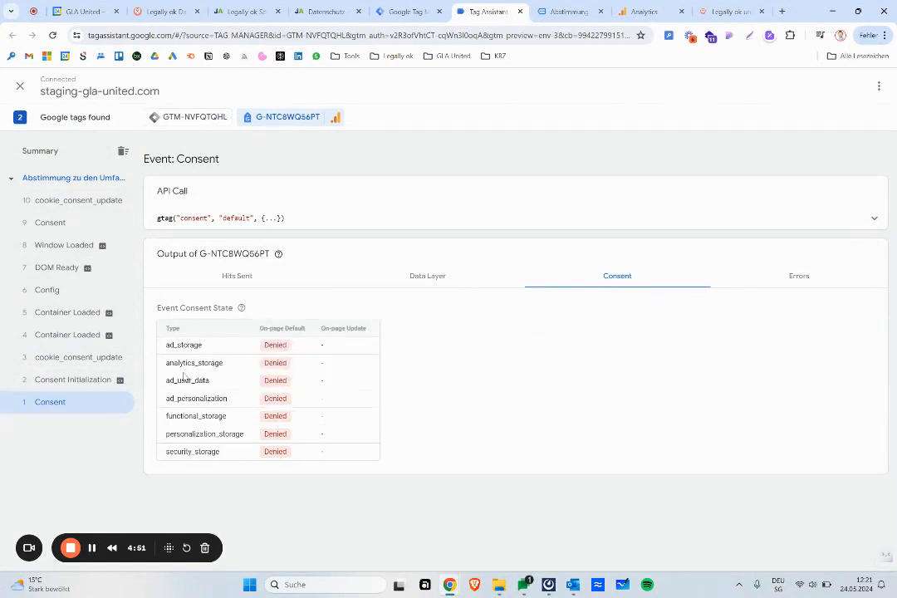
{"action": "left_click", "coordinate": [85, 230]}
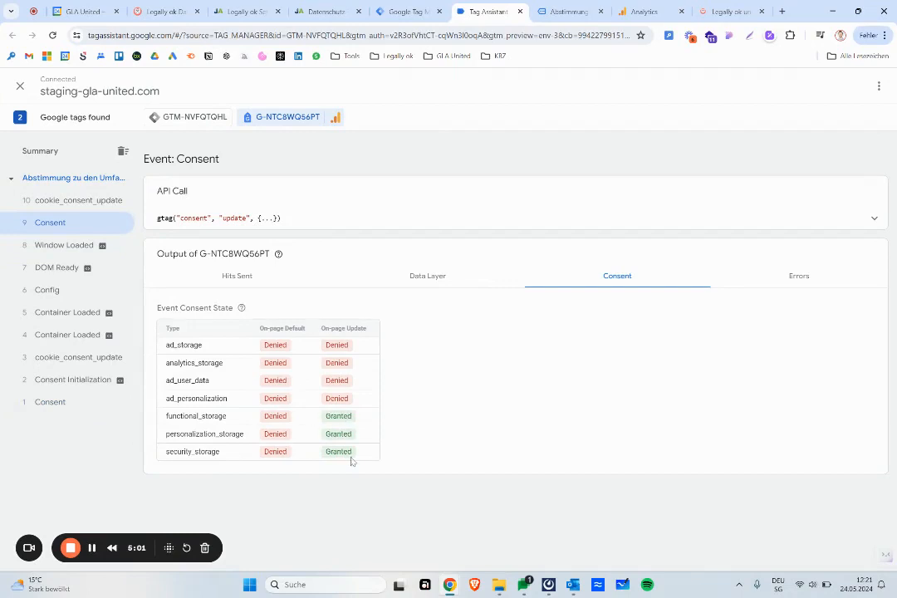
{"action": "left_click", "coordinate": [54, 200]}
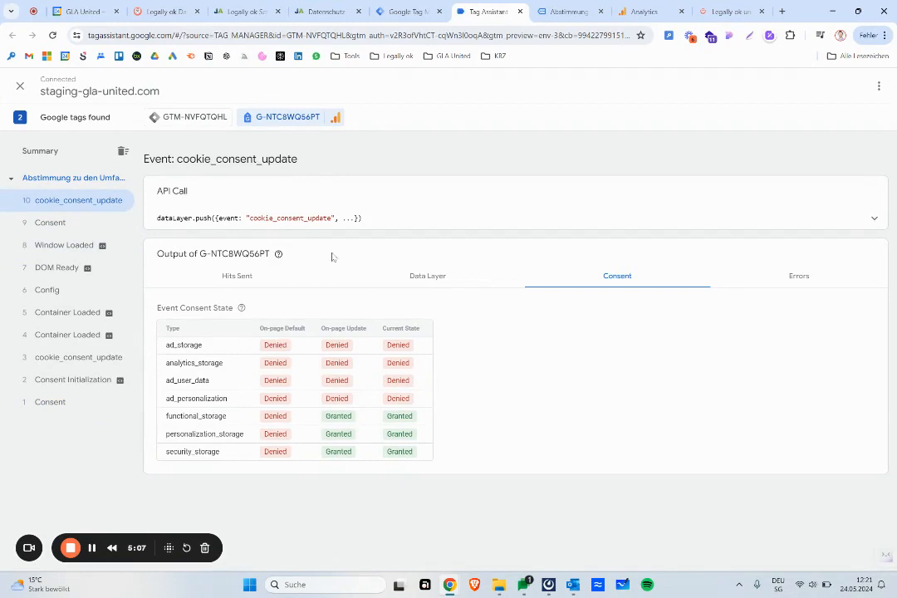
- Close the Tag Assistant and previewed website pages and return to the Tag Manager workspace
{"action": "left_click", "coordinate": [94, 546]}
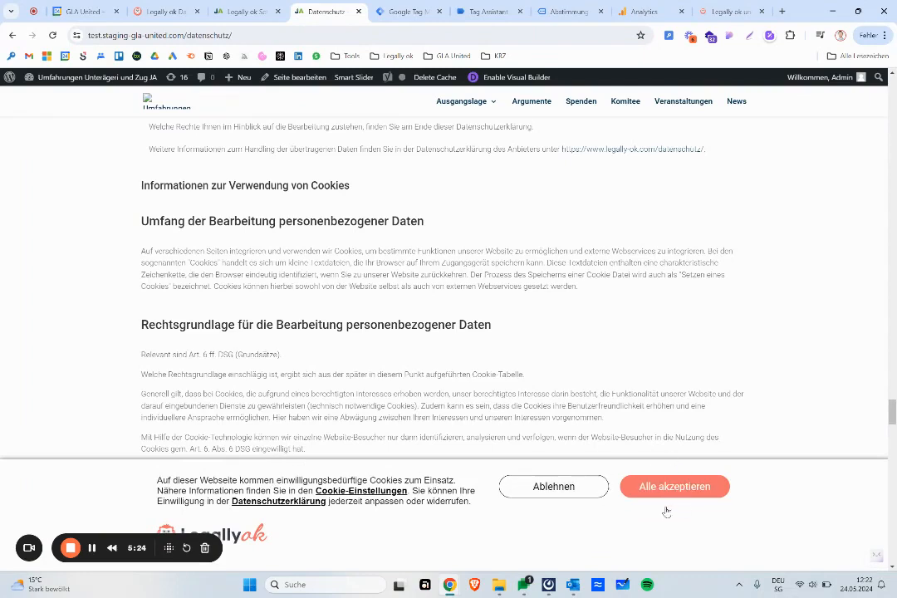
{"action": "left_click", "coordinate": [490, 12]}
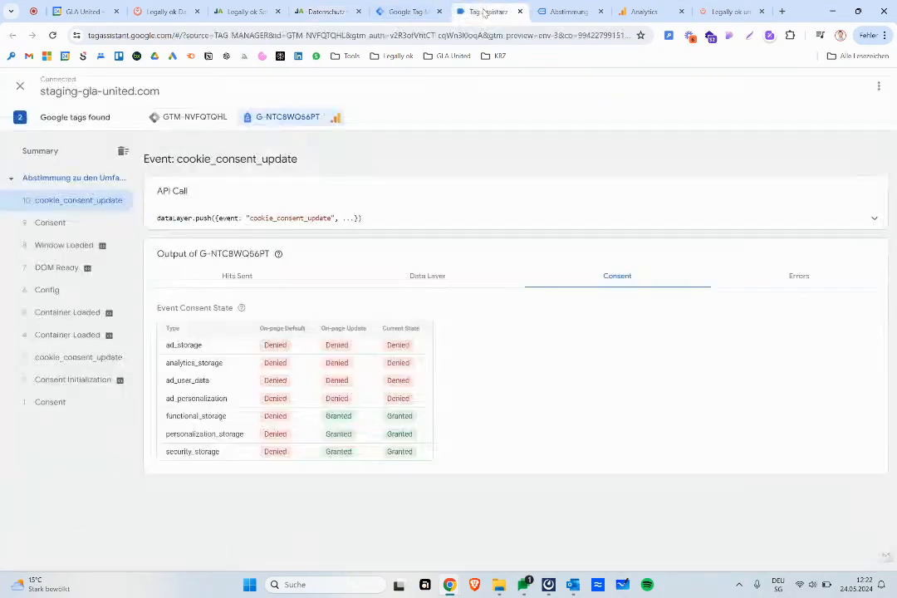
{"action": "left_click", "coordinate": [518, 12]}
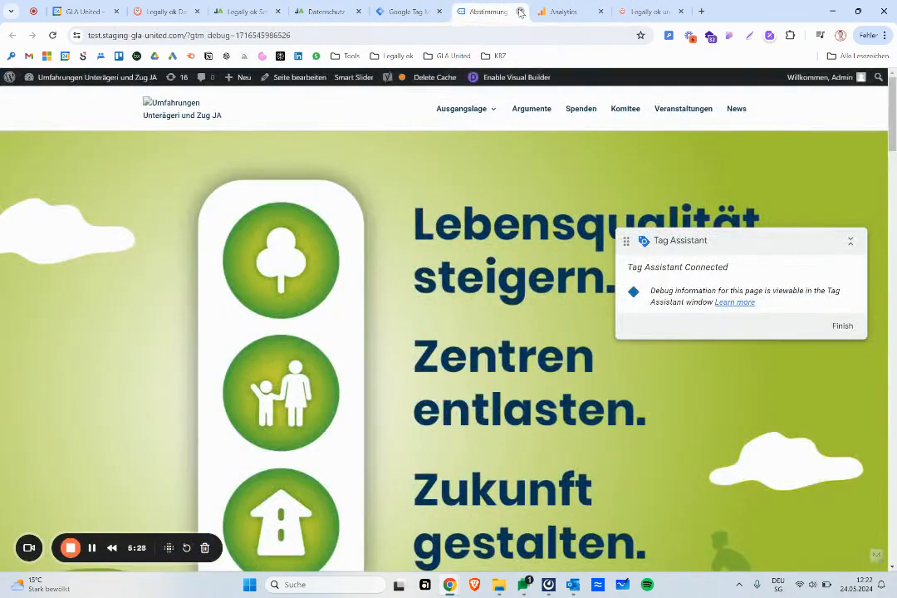
{"action": "left_click", "coordinate": [519, 12]}
{"action": "left_click", "coordinate": [409, 12]}
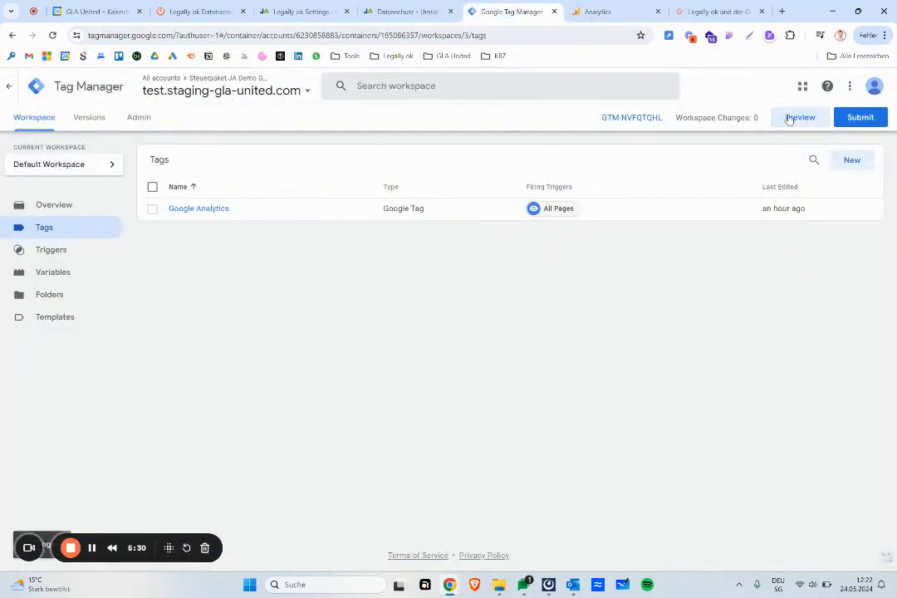
- Start a fresh preview session connected to the test site and move its Tag Assistant notice above the cookie banner
{"action": "left_click", "coordinate": [798, 117]}
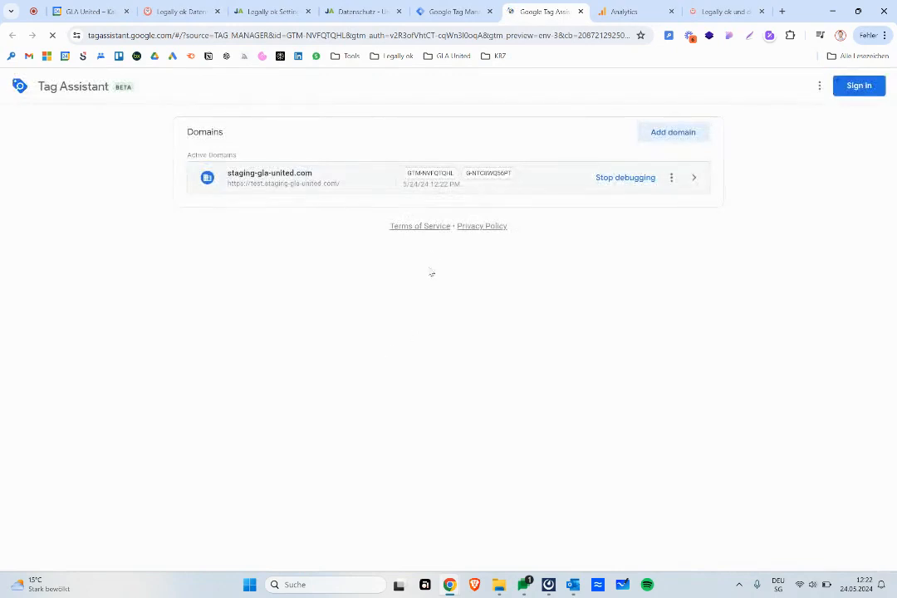
{"action": "left_click", "coordinate": [448, 338]}
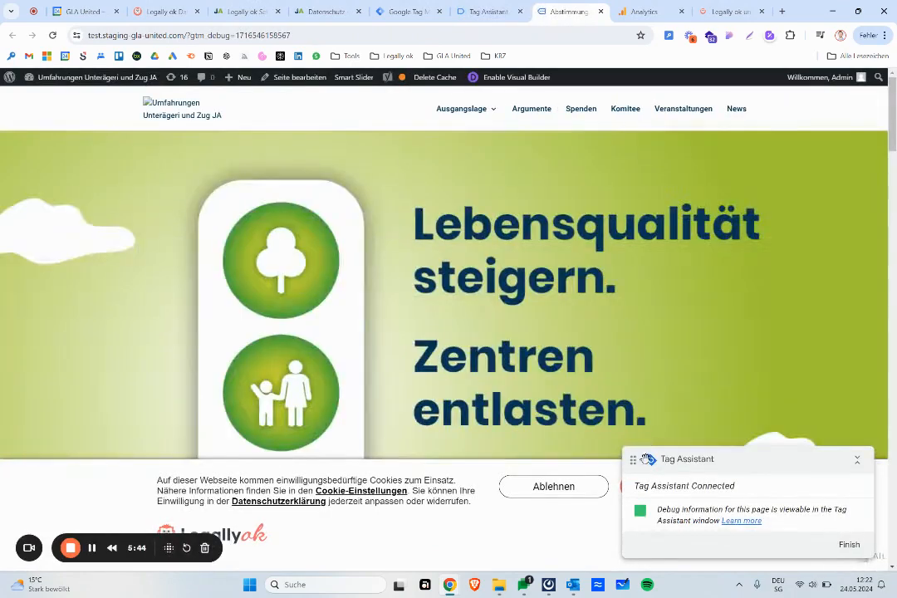
{"action": "left_click_drag", "start_coordinate": [633, 460], "coordinate": [629, 253]}
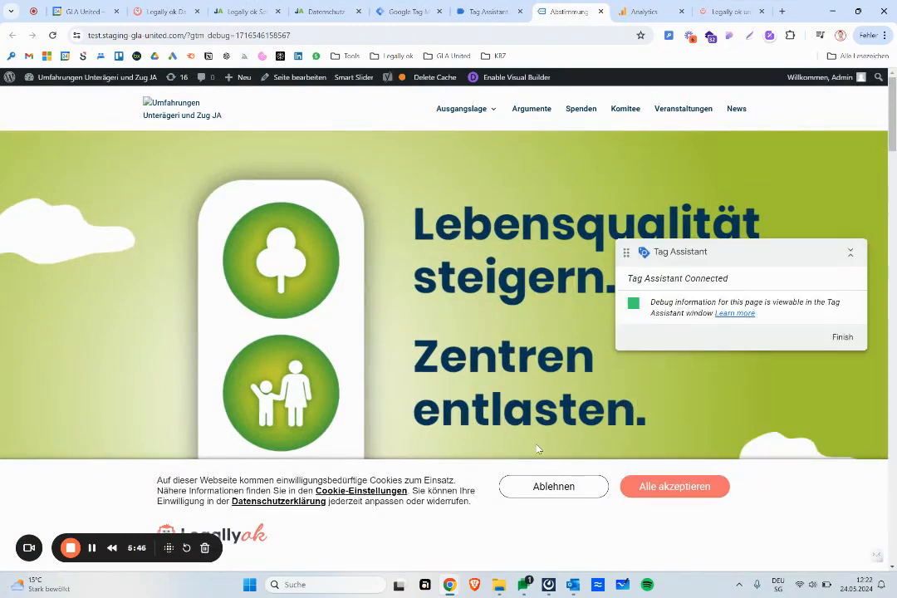
- Examine the GTM container's consent states before any cookie choice, covering the Consent, Consent Initialization and Window Loaded events
{"action": "left_click", "coordinate": [489, 12]}
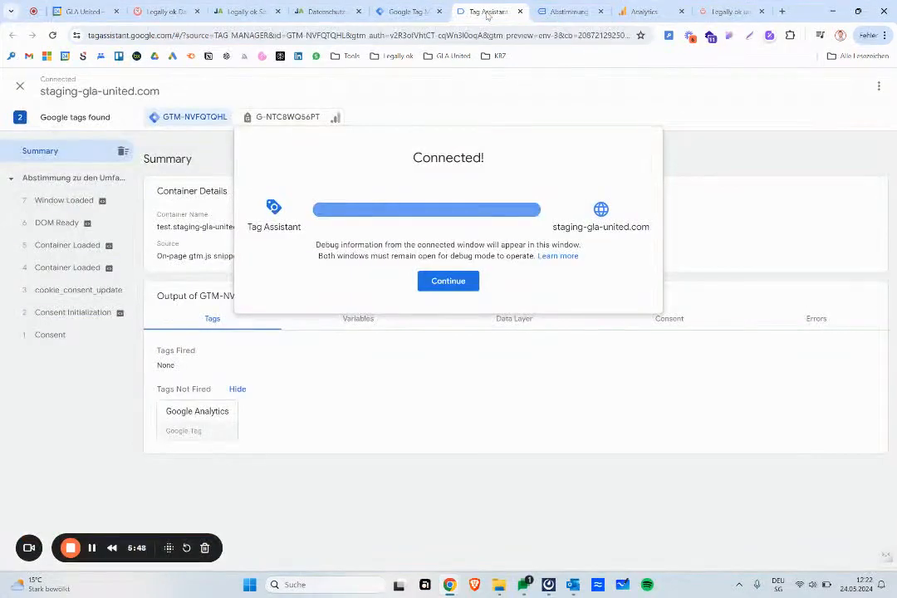
{"action": "left_click", "coordinate": [430, 284]}
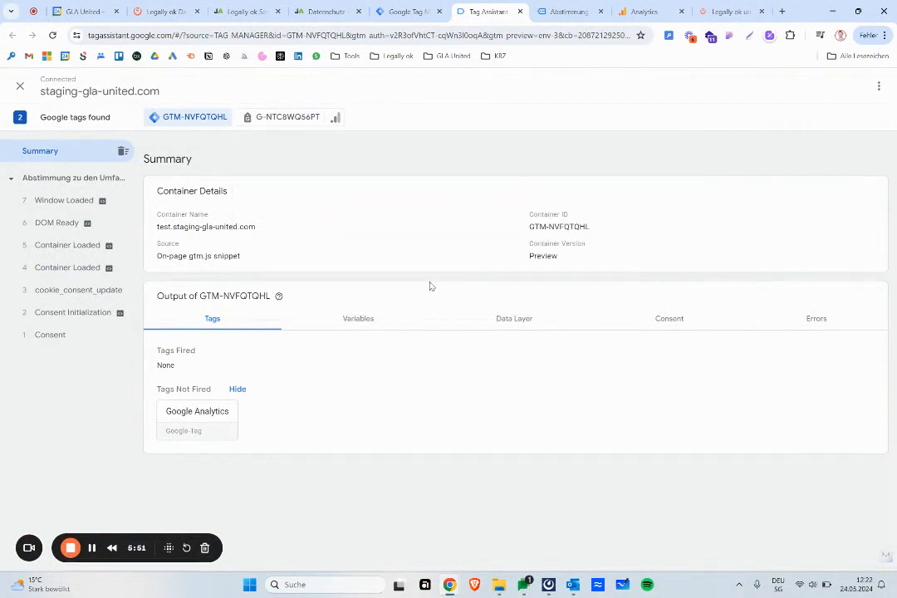
{"action": "left_click", "coordinate": [65, 336]}
{"action": "left_click", "coordinate": [650, 276]}
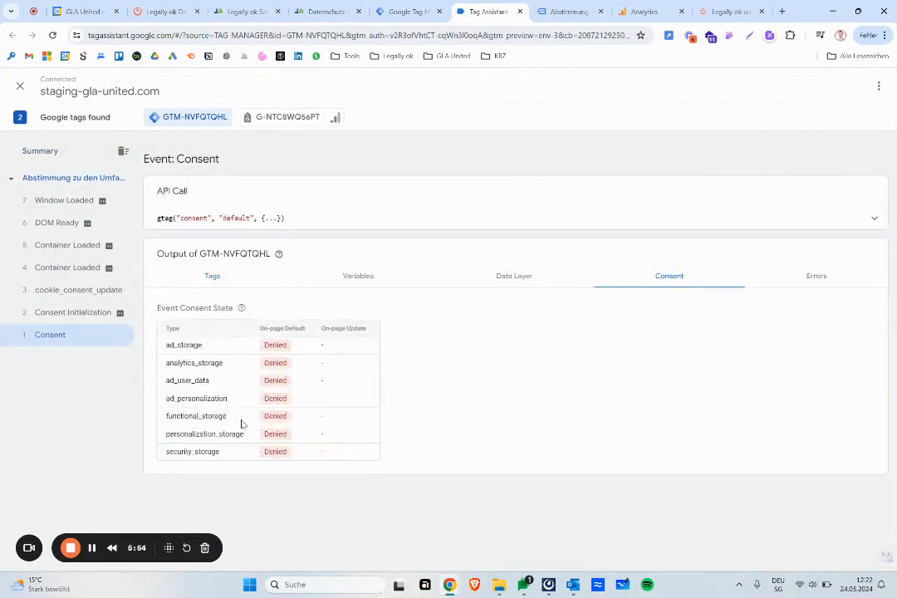
{"action": "left_click", "coordinate": [55, 313]}
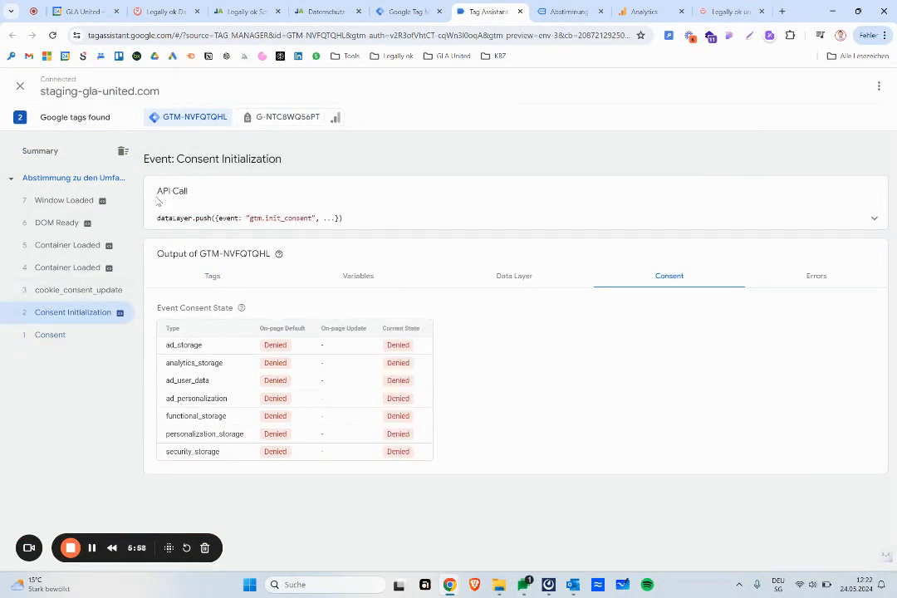
{"action": "left_click", "coordinate": [58, 200]}
{"action": "left_click", "coordinate": [52, 334]}
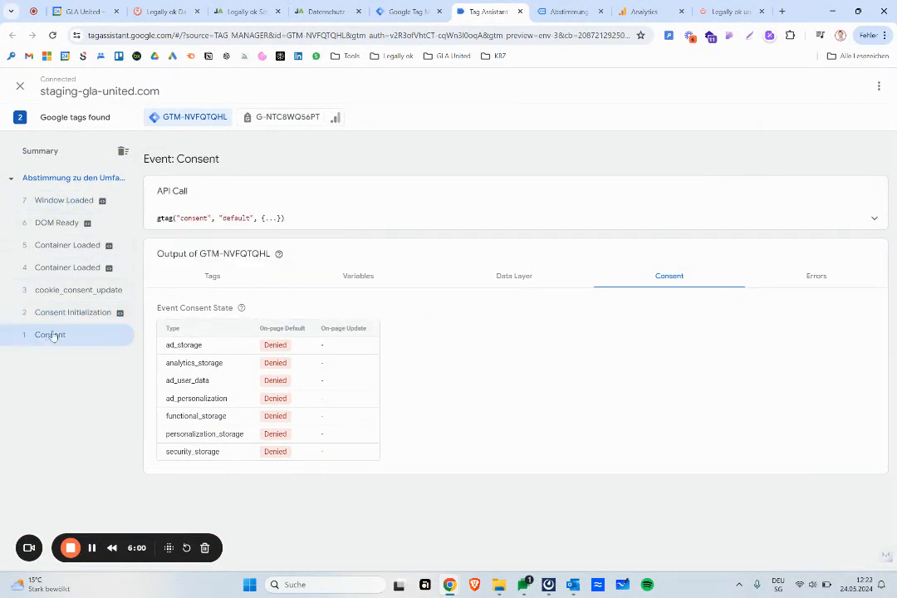
- Return to the previewed website and accept all cookies in the banner
{"action": "left_click", "coordinate": [567, 10]}
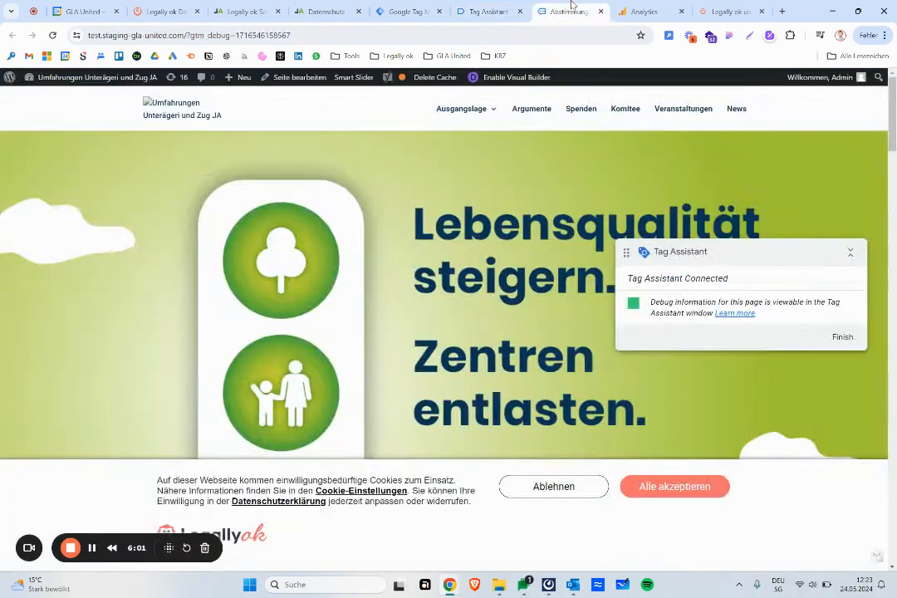
{"action": "left_click", "coordinate": [649, 486]}
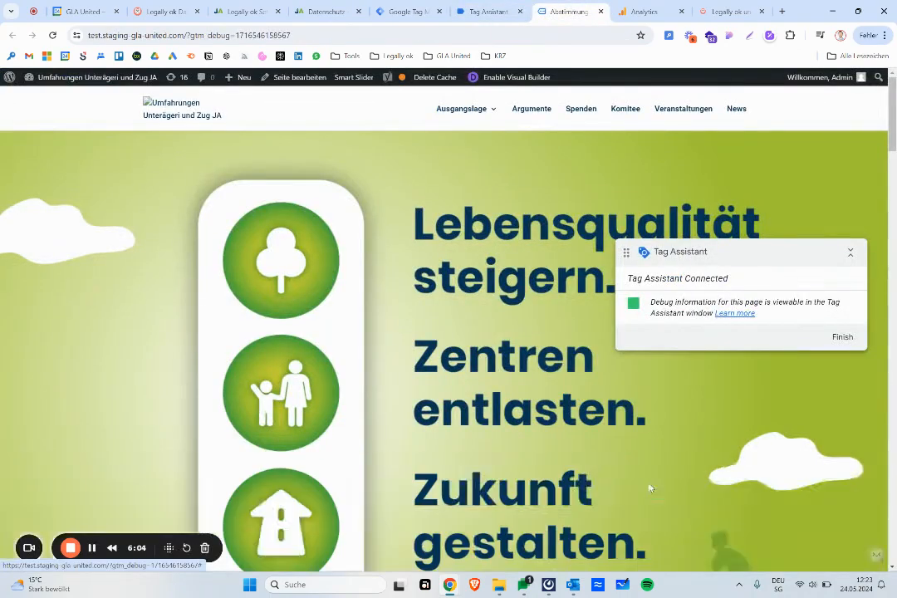
{"action": "scroll", "coordinate": [457, 355], "scroll_direction": "down", "scroll_amount": 10}
- In Tag Assistant, check the GTM container's consent states for the user_engagement and latest cookie_consent_update events
{"action": "left_click", "coordinate": [485, 8]}
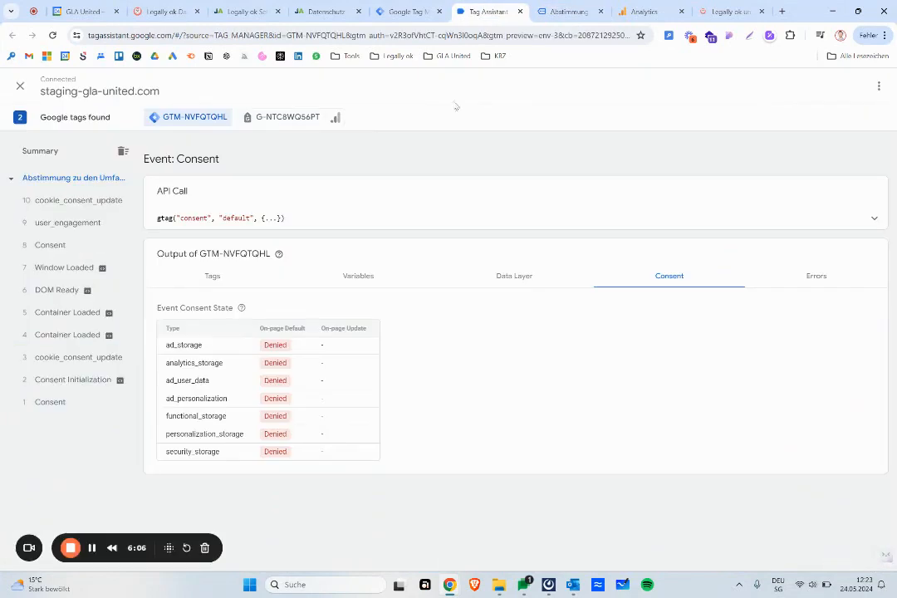
{"action": "left_click", "coordinate": [55, 223]}
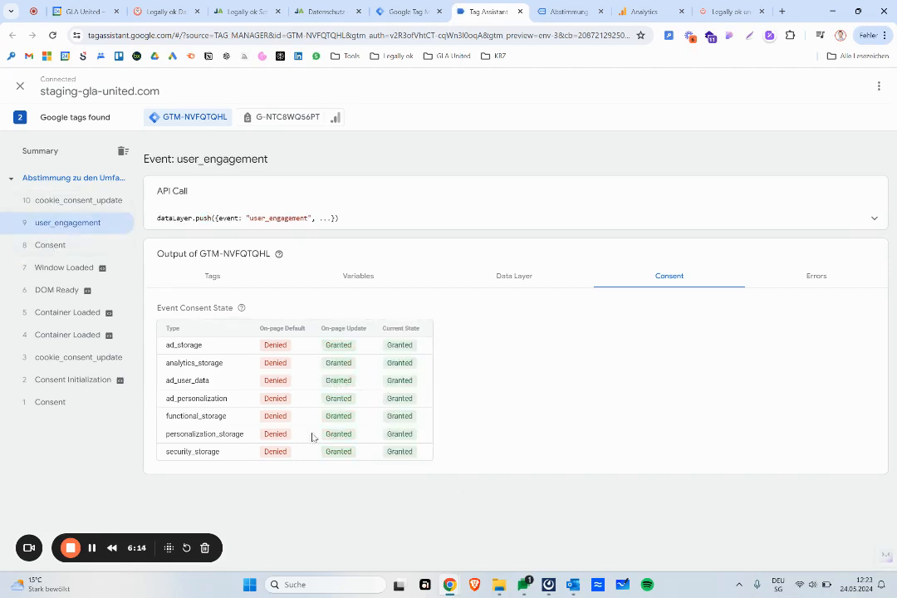
{"action": "left_click", "coordinate": [55, 200]}
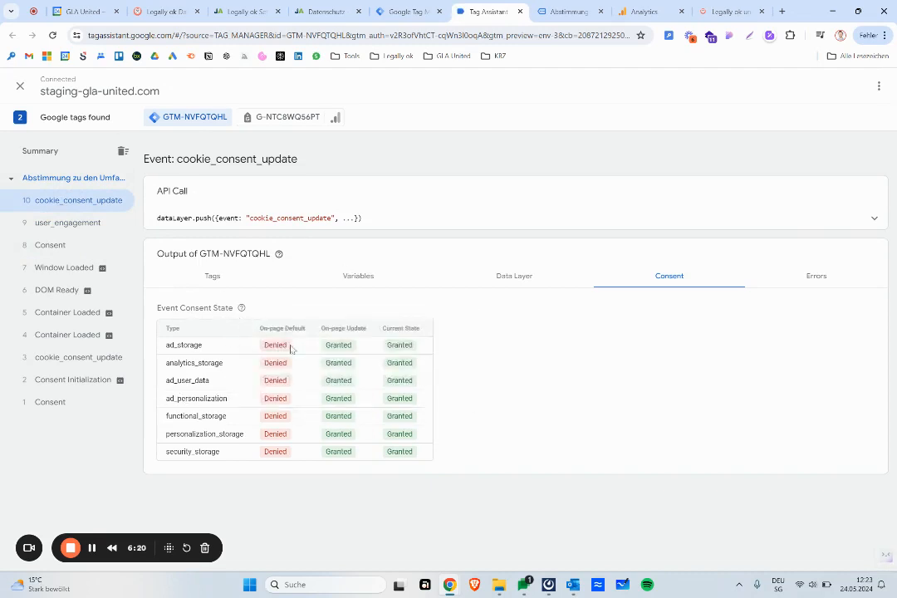
- Compare the Google Analytics tag's default consent state with its updated Consent and cookie_consent_update events following full cookie acceptance
{"action": "left_click", "coordinate": [290, 117]}
{"action": "left_click", "coordinate": [80, 425]}
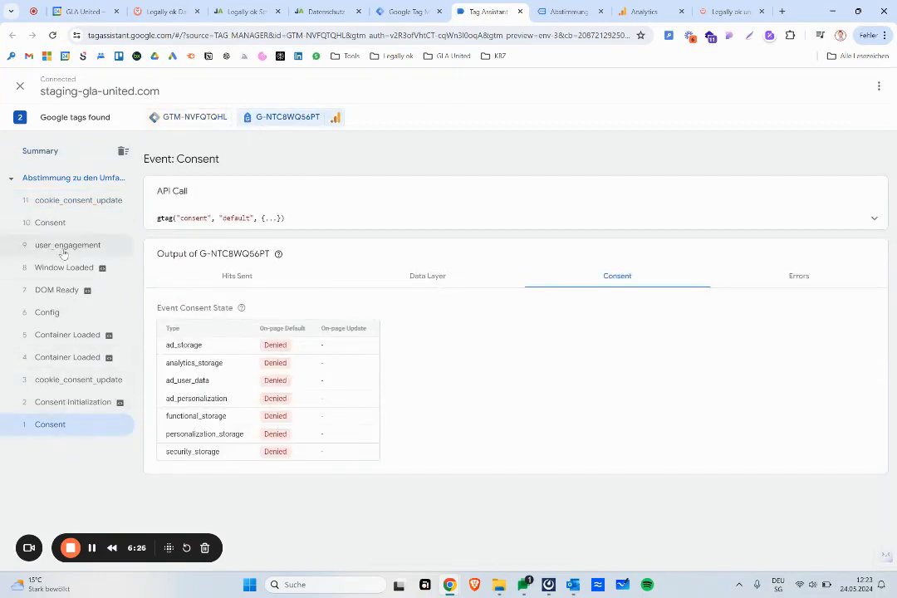
{"action": "left_click", "coordinate": [58, 224]}
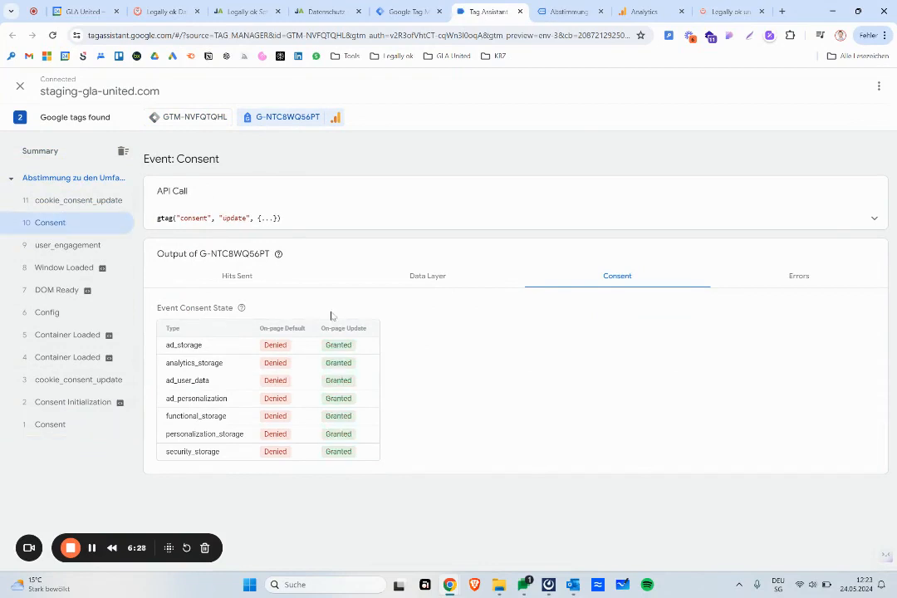
{"action": "left_click", "coordinate": [69, 199]}
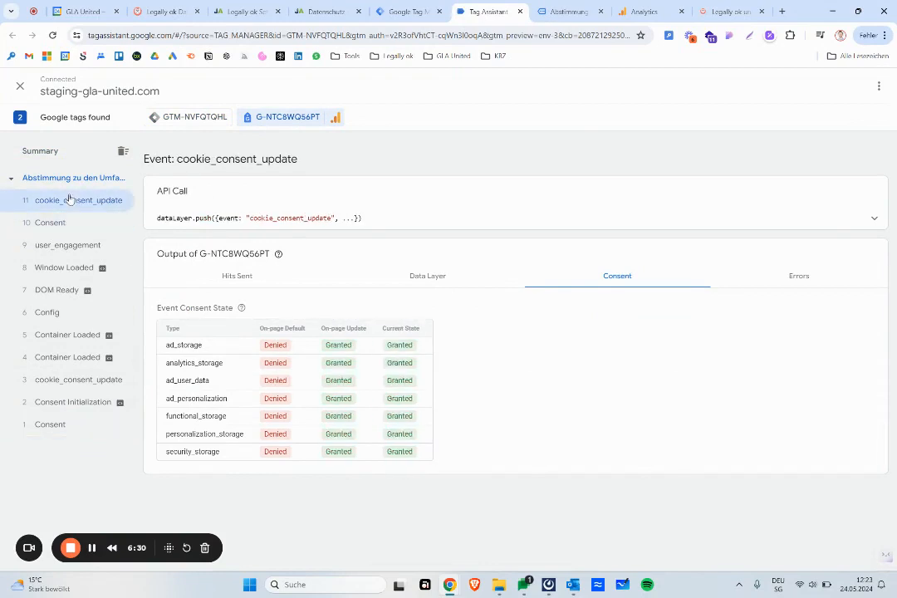